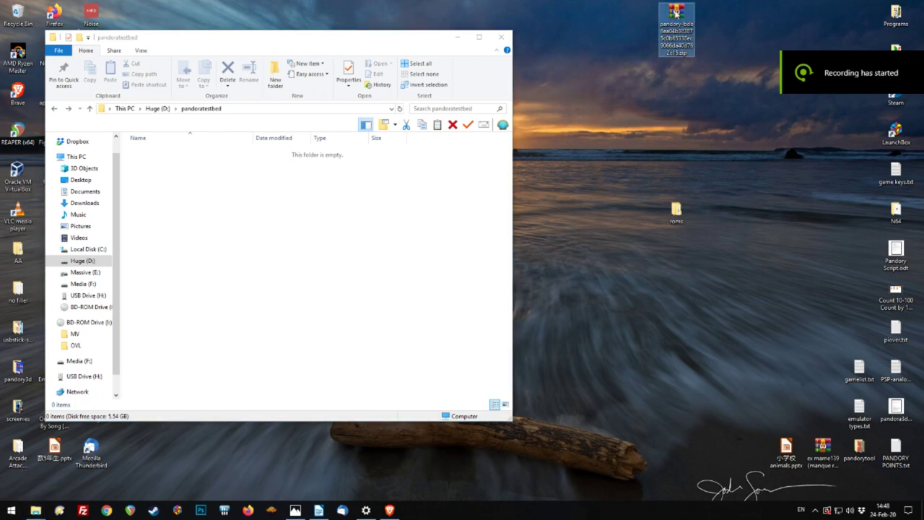
Step: Extract the roms folder, pandory.exe and README.md from the Pandory archive into pandoratestbed
left_click_drag(230, 205, 575, 123)
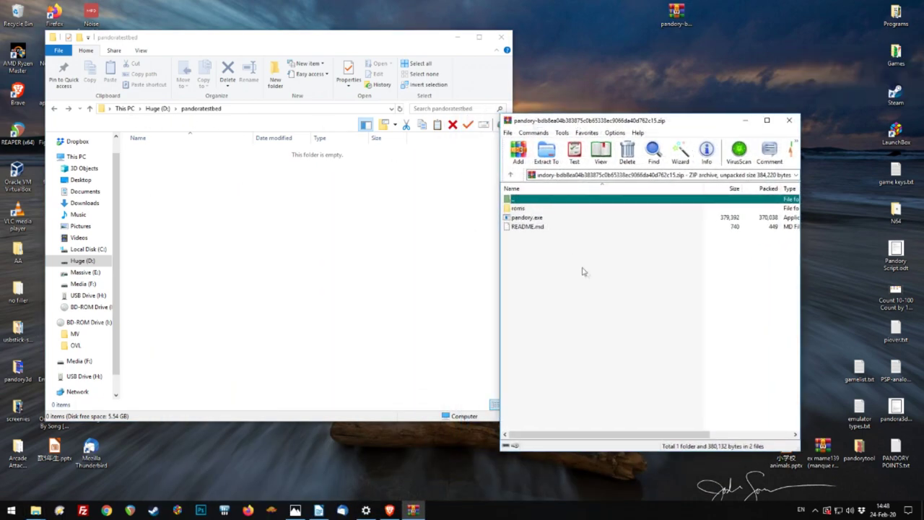
left_click_drag(583, 271, 520, 204)
left_click(278, 241)
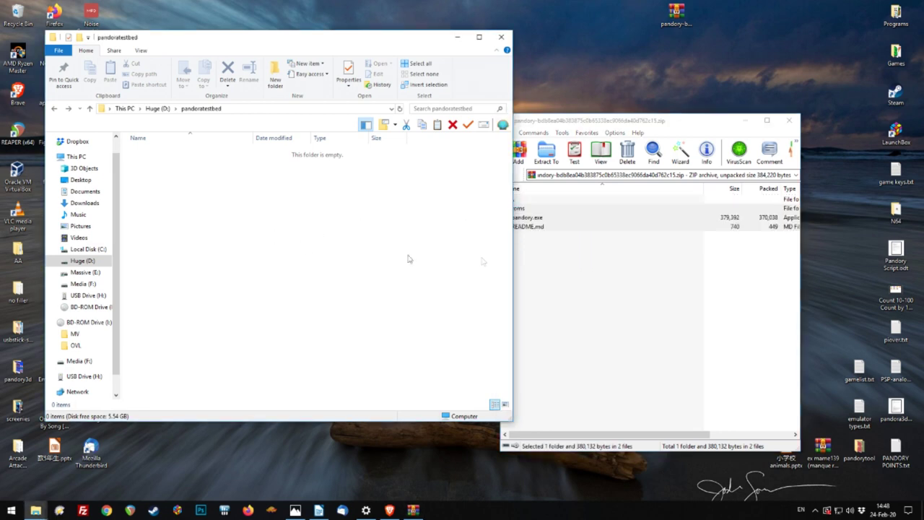
left_click(203, 252)
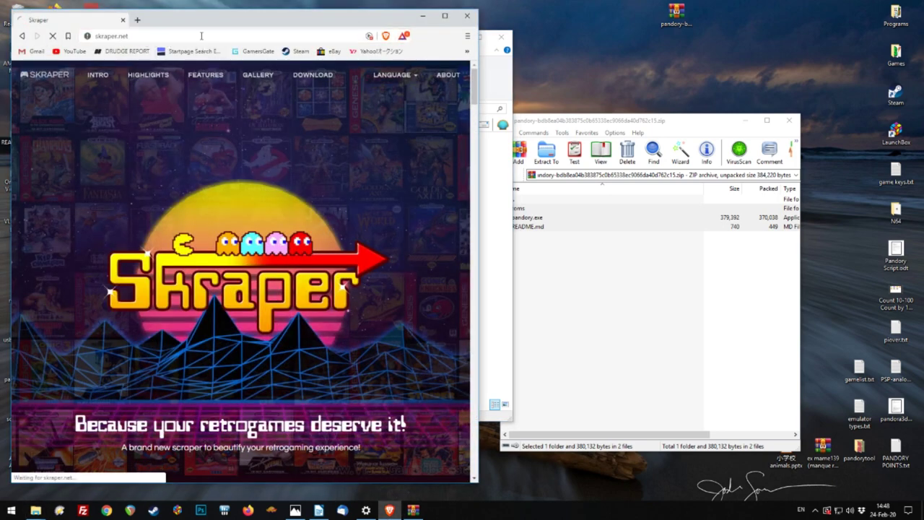
Step: Download the Windows beta SkraperUI_Beta8.7z from skraper.net to Downloads and open it
left_click(309, 78)
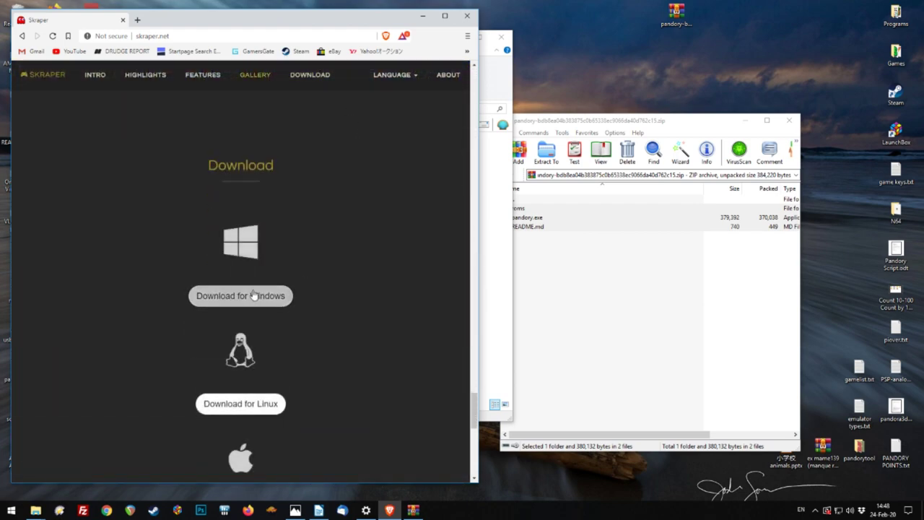
left_click(253, 296)
left_click(232, 240)
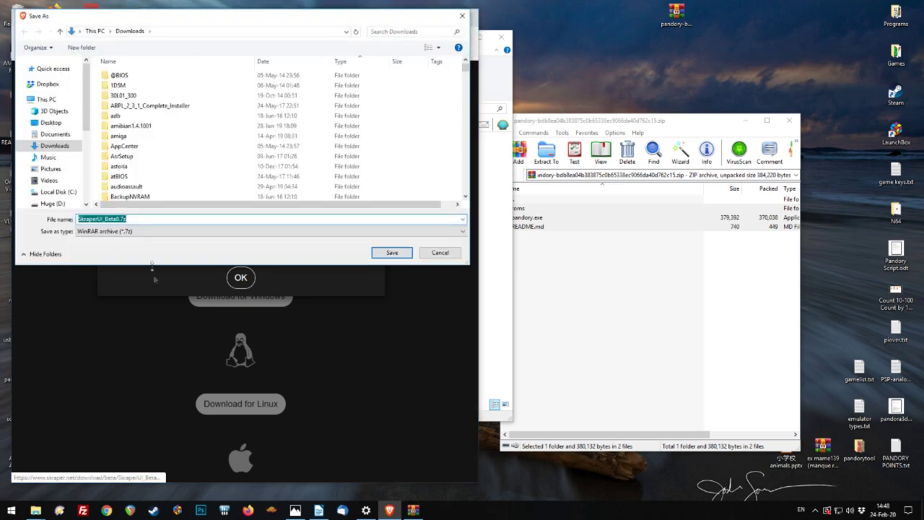
left_click(395, 254)
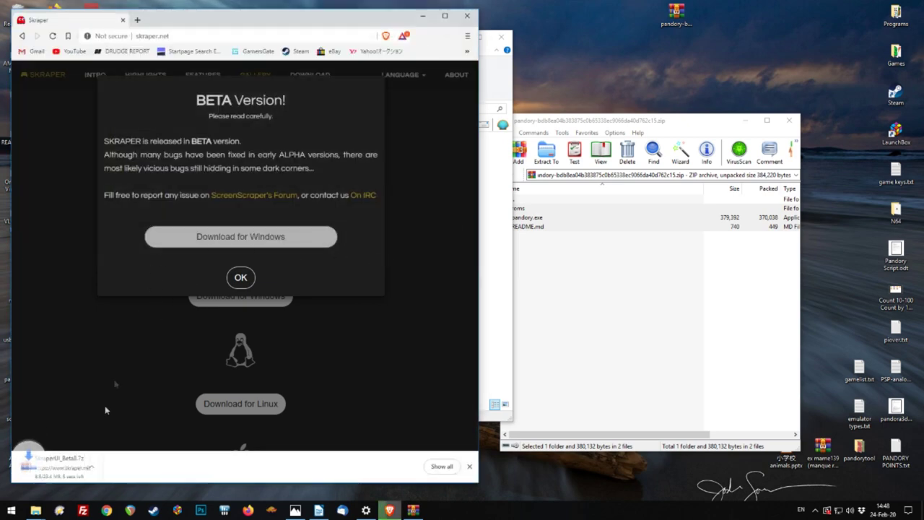
left_click(59, 465)
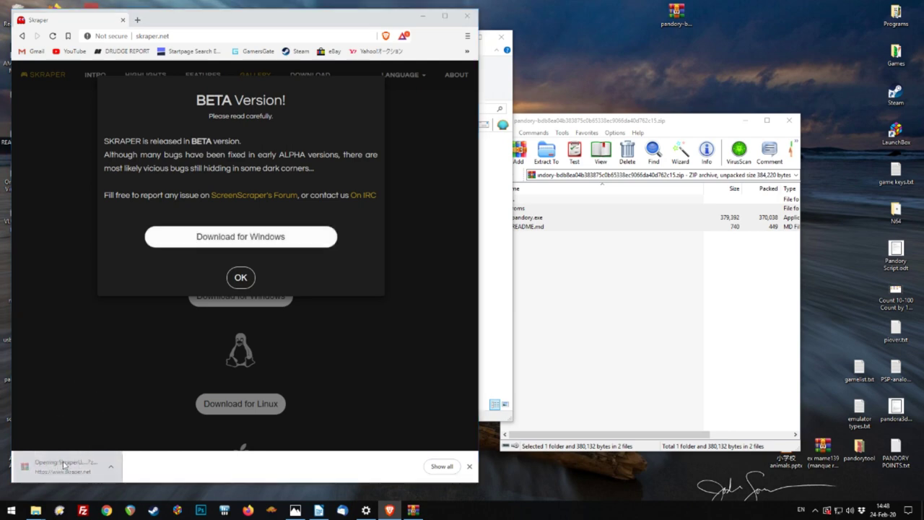
Step: Extract every file of SkraperUI_Beta8.7z to Desktop\skraper, then minimize the archive window
left_click_drag(234, 491, 178, 283)
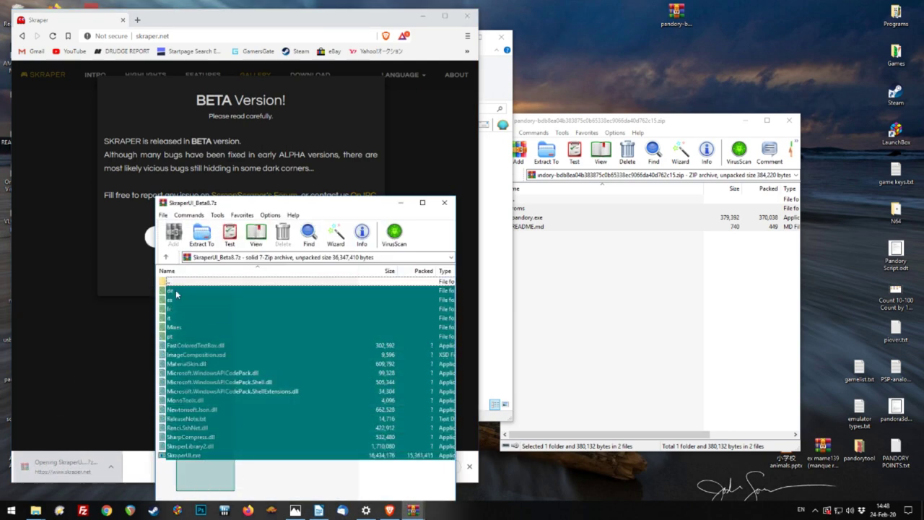
left_click(202, 235)
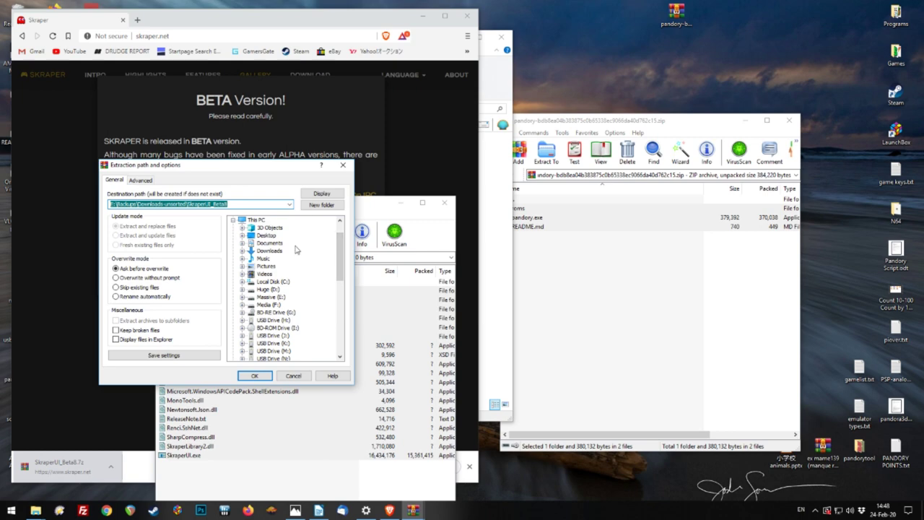
left_click(267, 236)
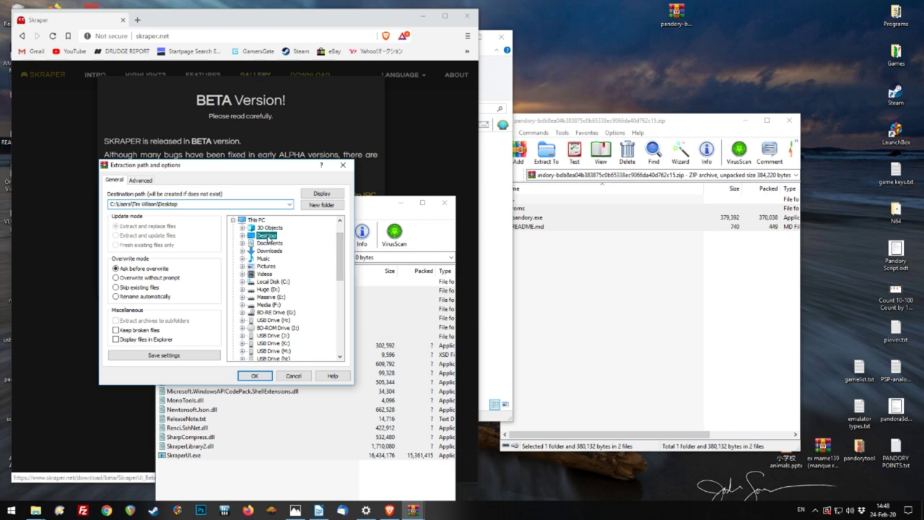
left_click(231, 205)
key("BackSpace")
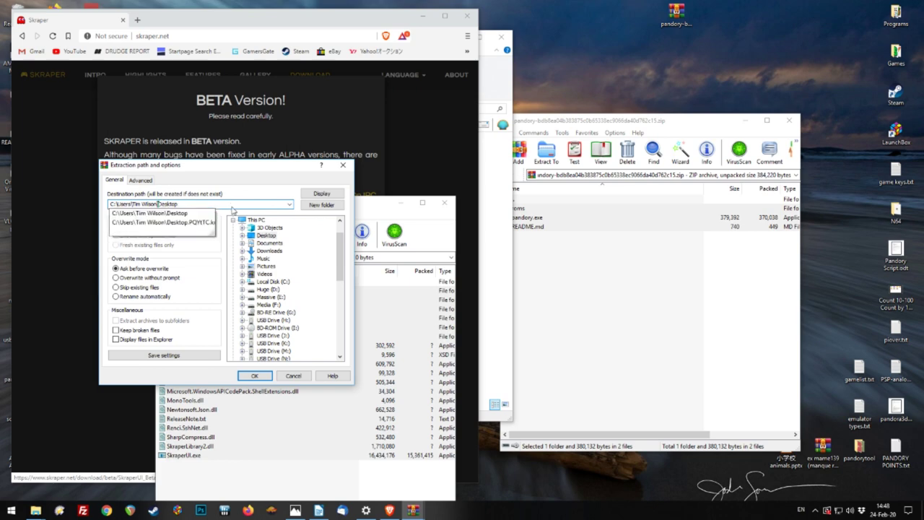
type("\\")
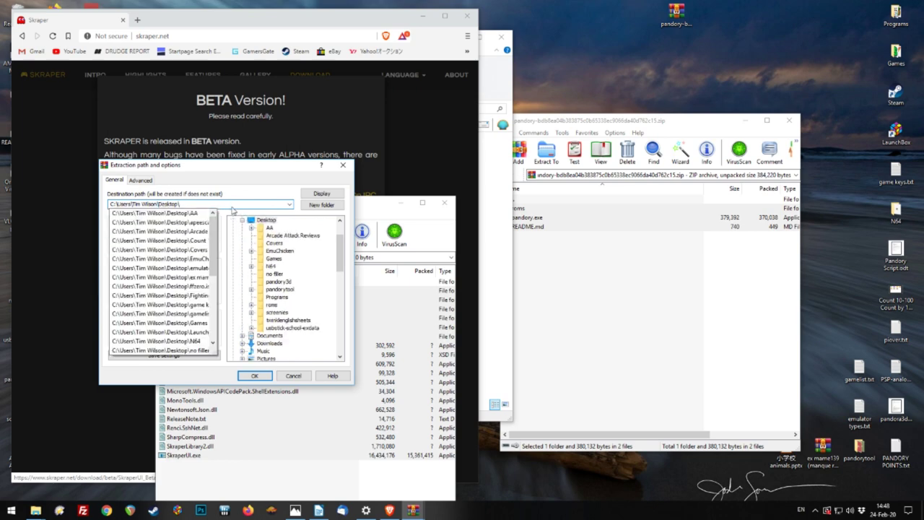
type("skrap")
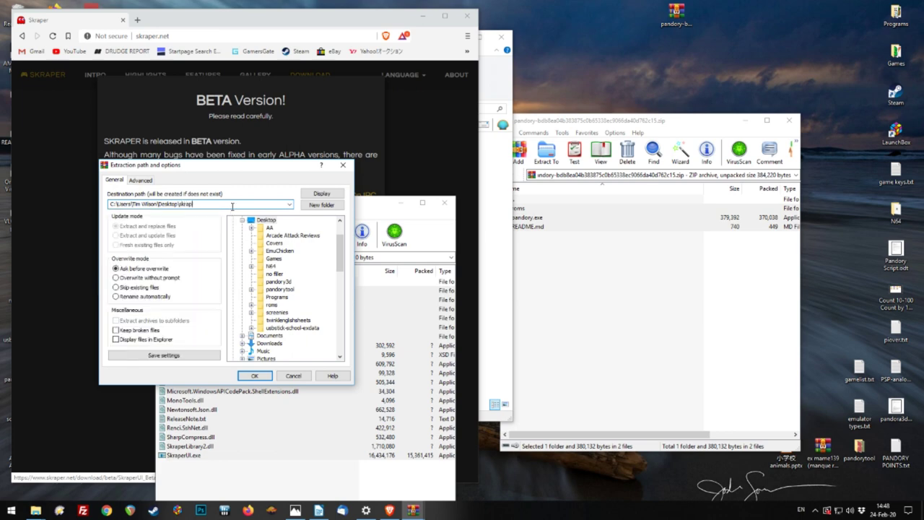
type("er")
key("Return")
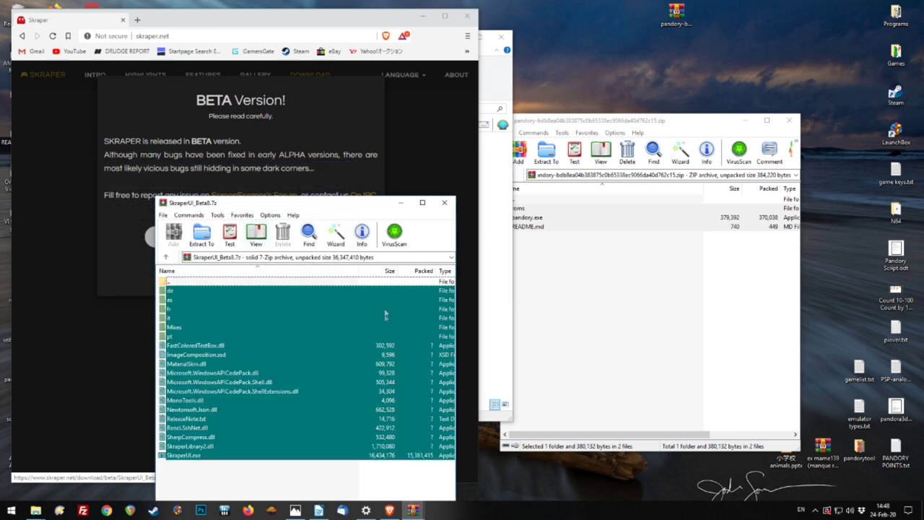
left_click(401, 203)
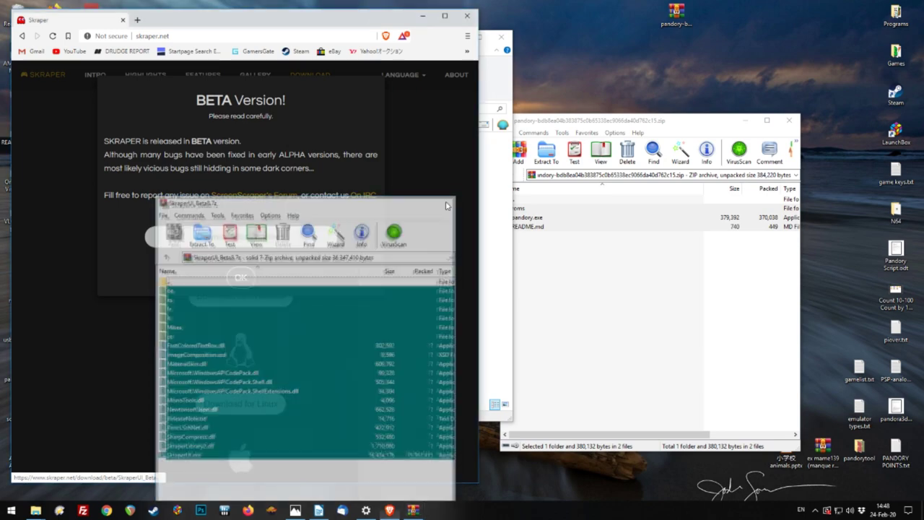
Step: Minimize the browser and Pandory archive, then open the desktop roms folder beside pandoratestbed
left_click(423, 15)
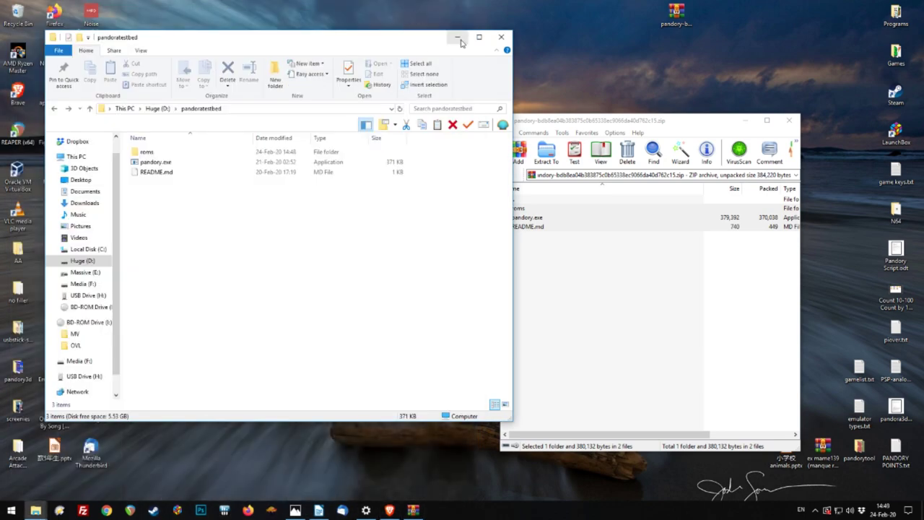
left_click_drag(408, 42, 447, 56)
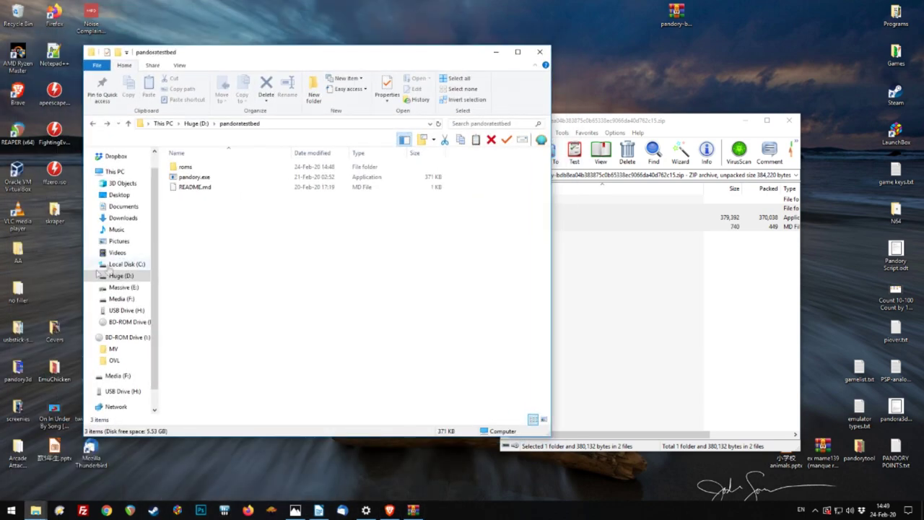
left_click(56, 218)
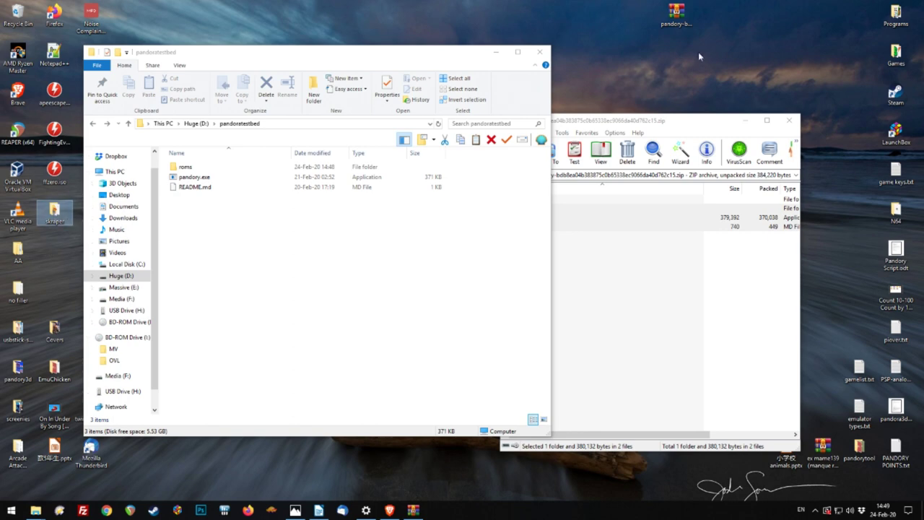
left_click(610, 123)
left_click_drag(625, 123, 603, 111)
left_click(720, 111)
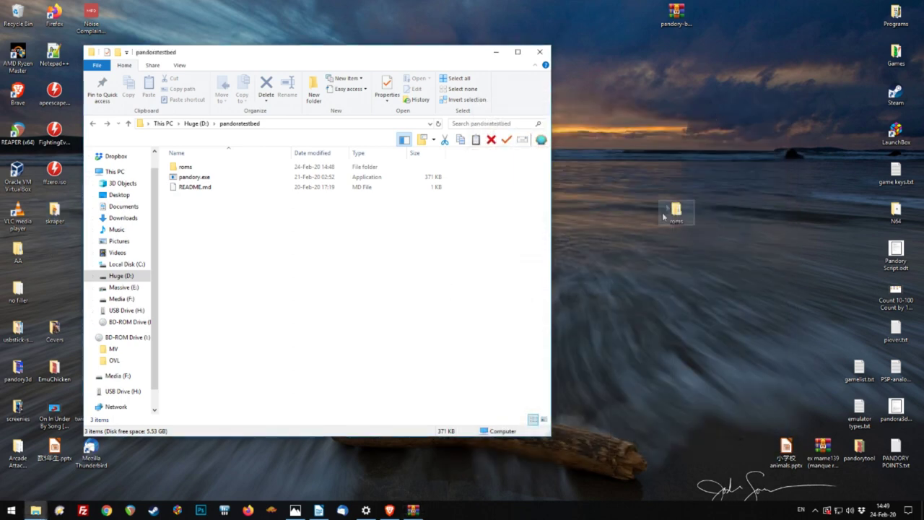
double_click(718, 23)
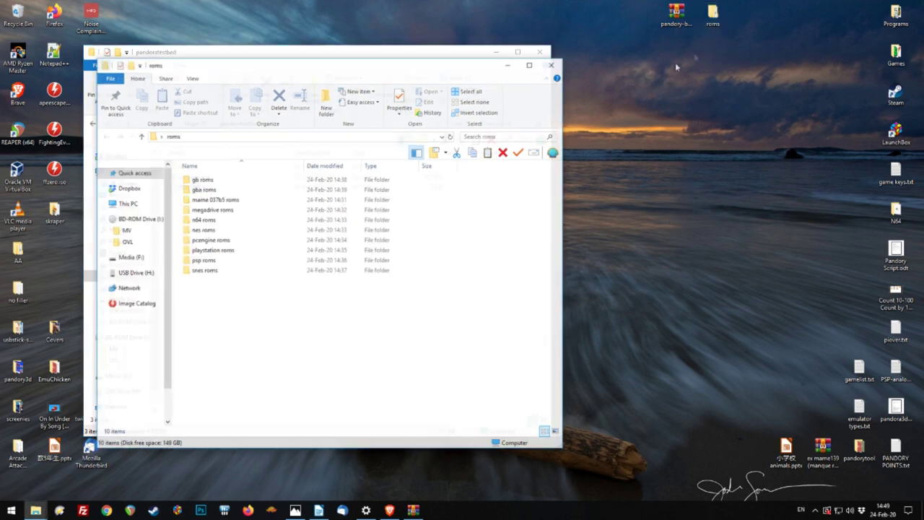
left_click_drag(347, 66, 652, 78)
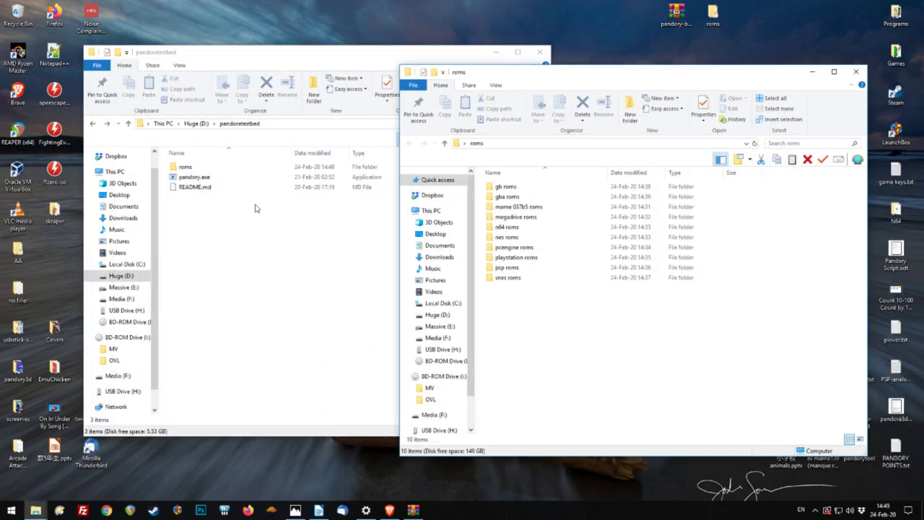
left_click(237, 236)
Step: Copy the five .gb files from the desktop gb roms into pandoratestbed's gbc folder
double_click(209, 167)
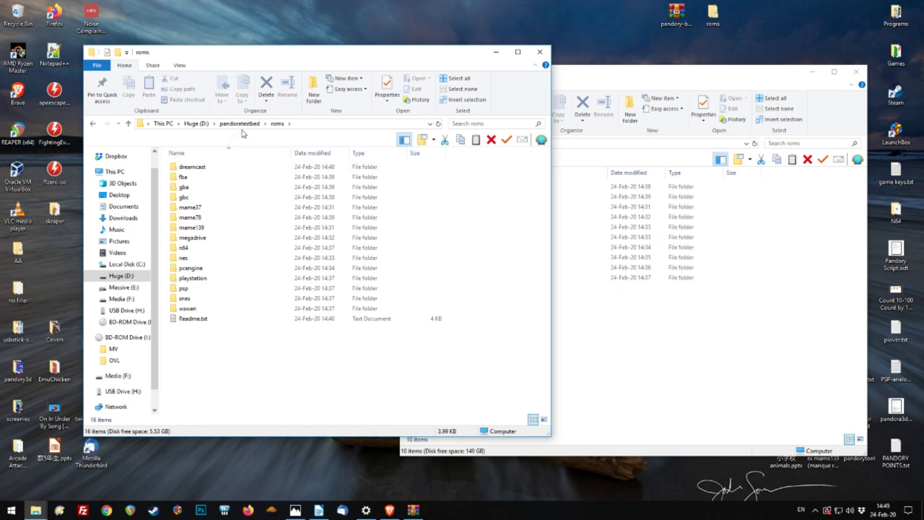
left_click(664, 347)
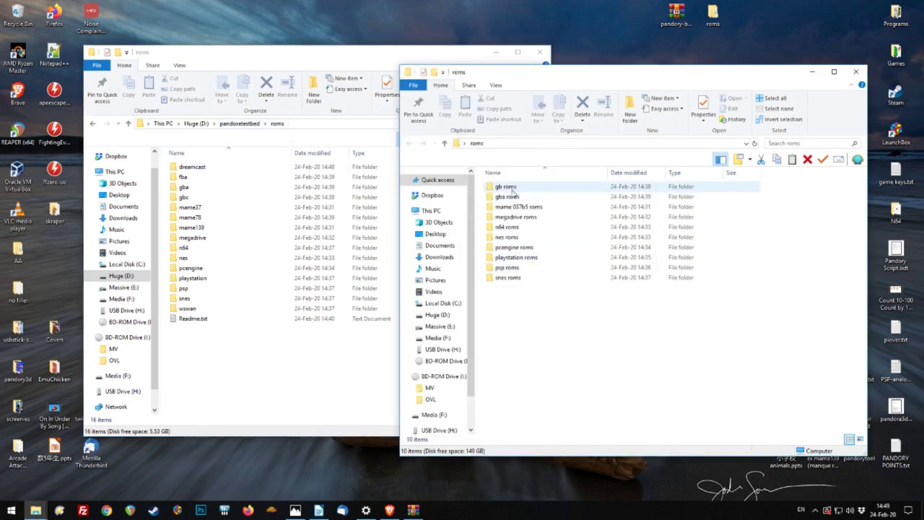
left_click(510, 189)
double_click(510, 189)
key("ctrl+a")
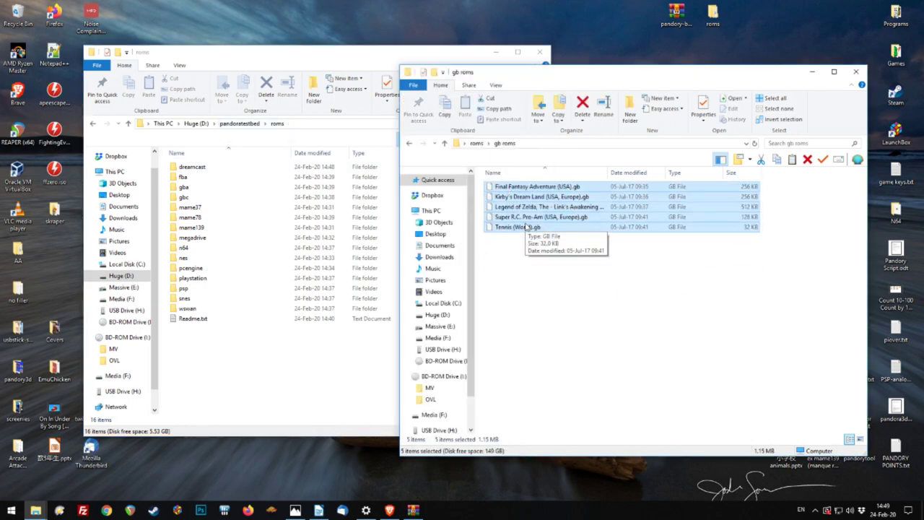
left_click_drag(527, 202, 190, 199)
Step: Copy the eight .gba files into gba and the three MAME 037b5 zips into mame37
left_click(621, 266)
key("alt+Left")
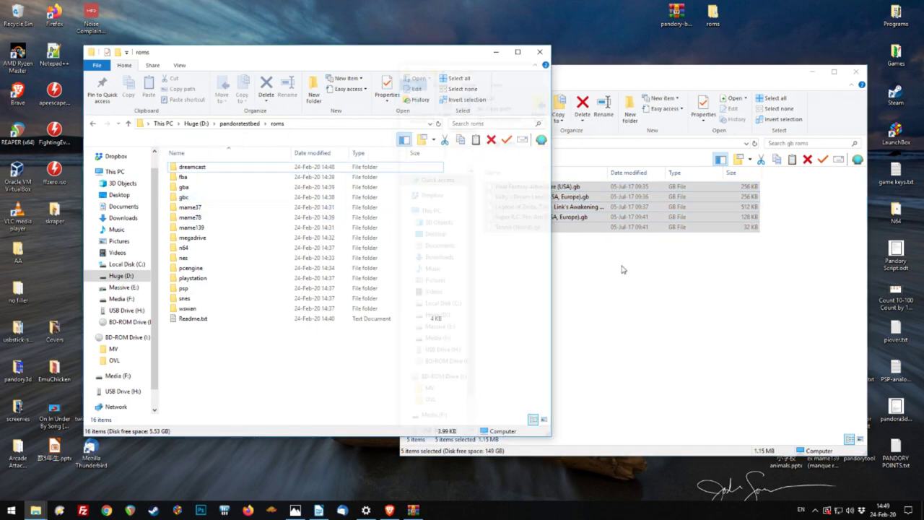
double_click(500, 197)
left_click_drag(557, 306, 187, 187)
key("alt+Left")
double_click(520, 206)
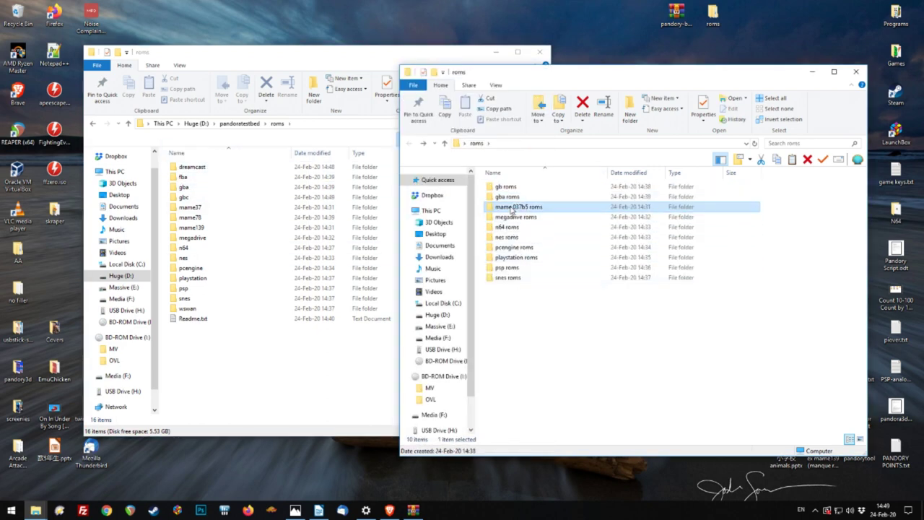
left_click_drag(526, 229, 507, 190)
left_click_drag(509, 188, 191, 211)
Step: Copy all seven megadrive roms into the megadrive folder
left_click(635, 299)
key("alt+Left")
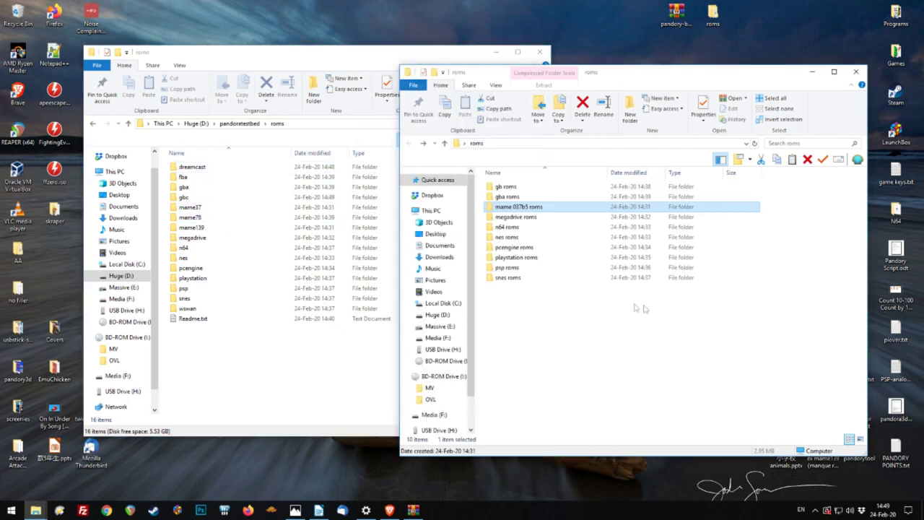
double_click(517, 220)
key("ctrl+a")
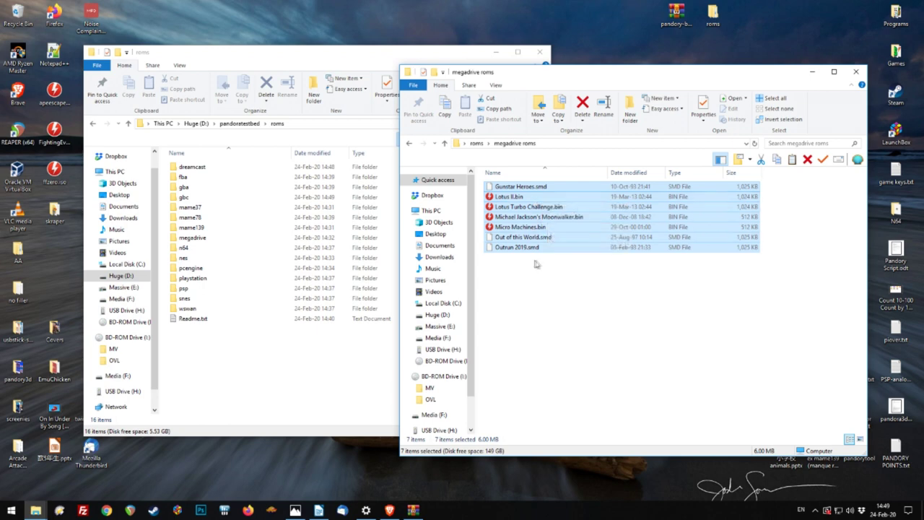
left_click_drag(541, 250, 191, 237)
left_click(577, 325)
key("alt+Up")
Step: Copy the two n64 roms into the n64 folder
double_click(542, 239)
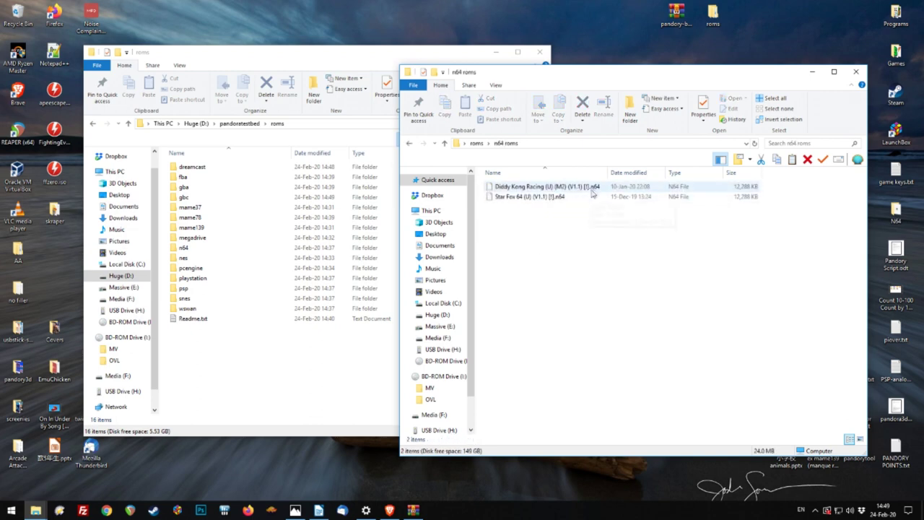
left_click_drag(586, 241, 188, 247)
left_click(668, 274)
key("alt+Up")
Step: Copy the six nes rom files into the nes folder
left_click(509, 241)
double_click(509, 241)
left_click_drag(577, 285, 487, 179)
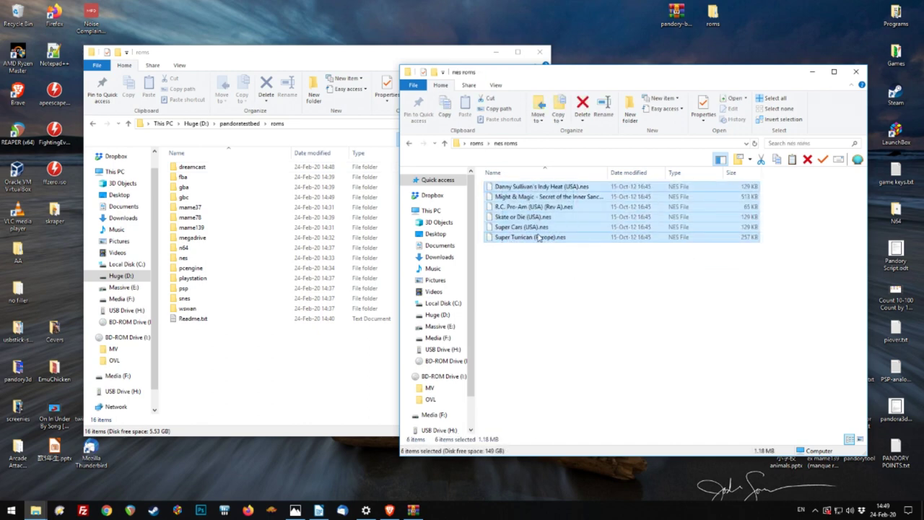
left_click_drag(531, 232, 187, 258)
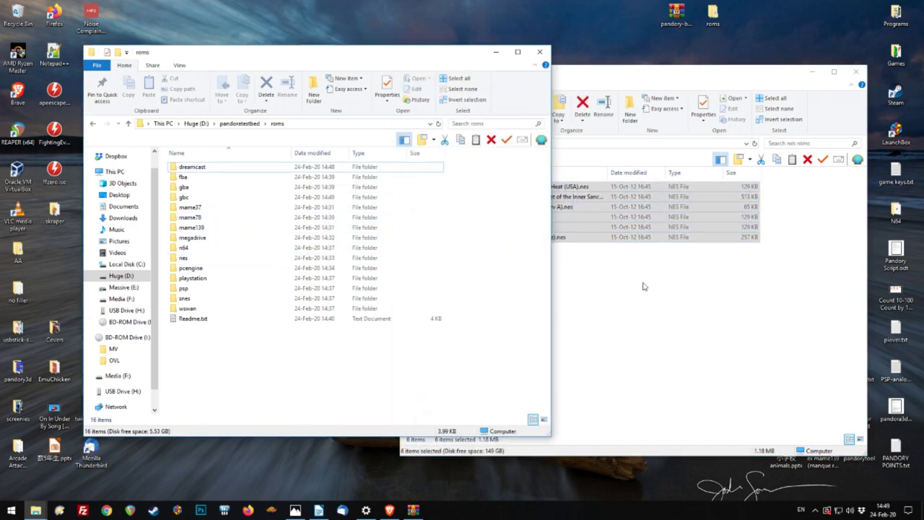
left_click(643, 286)
key("alt+Up")
Step: Copy eight pcengine roms and three playstation roms into their matching folders
double_click(514, 247)
left_click_drag(581, 302, 500, 180)
left_click_drag(514, 189, 191, 268)
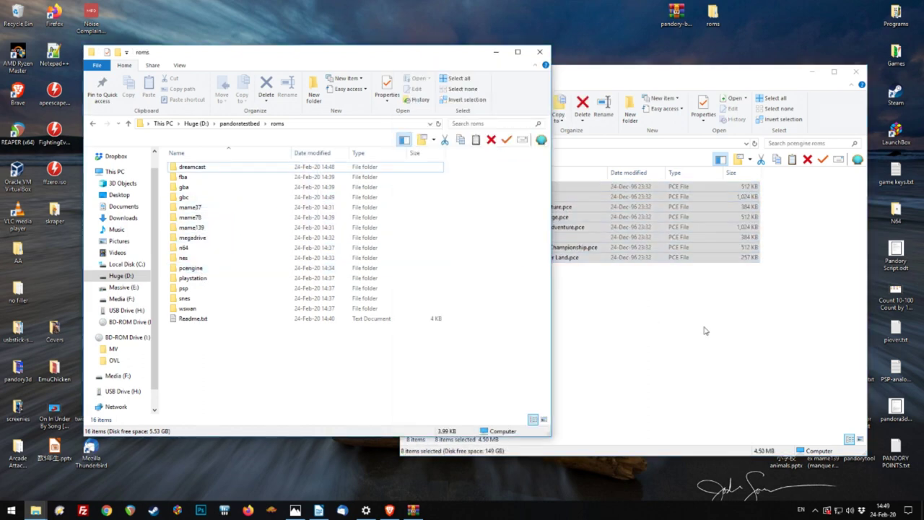
left_click(591, 304)
key("alt+Up")
double_click(516, 257)
left_click_drag(571, 320, 501, 179)
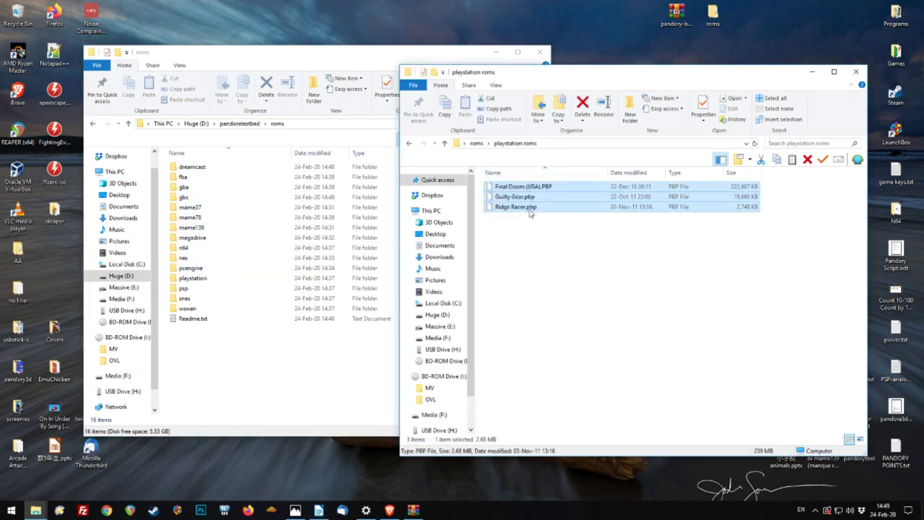
left_click_drag(534, 213, 192, 278)
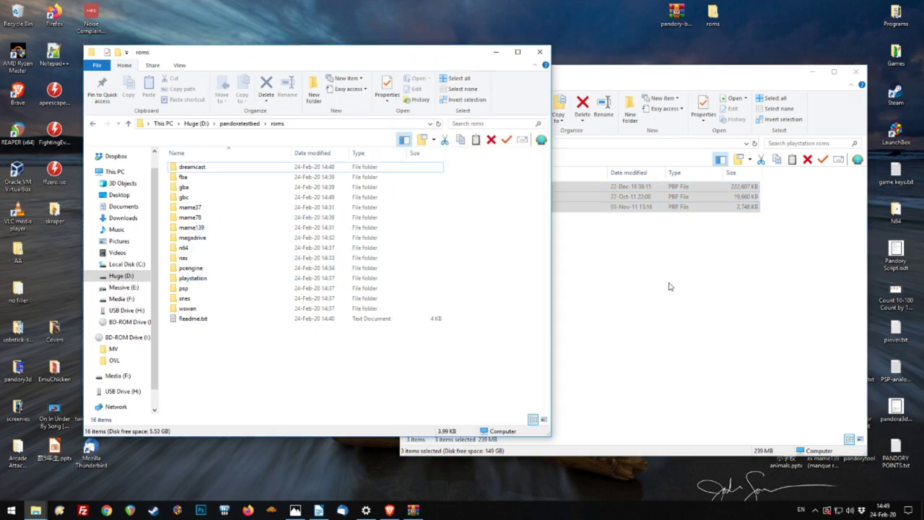
left_click(497, 239)
key("alt+Up")
Step: Copy five psp ISOs and eleven snes roms into their folders, then close the source window
double_click(507, 267)
left_click_drag(541, 301, 505, 177)
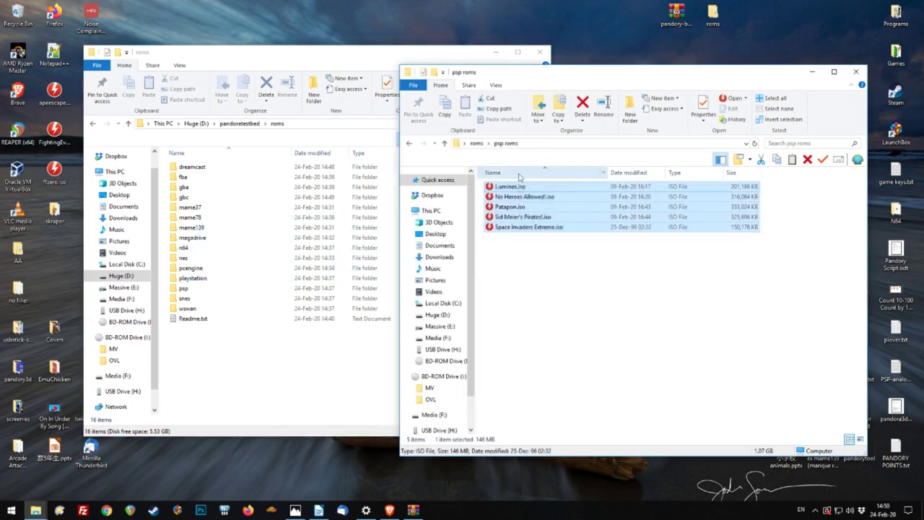
left_click_drag(522, 209, 202, 289)
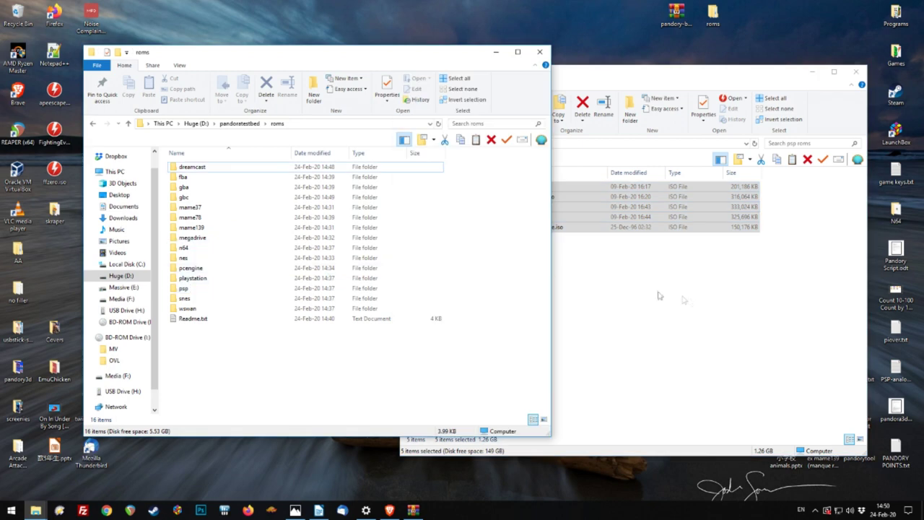
key("alt+Up")
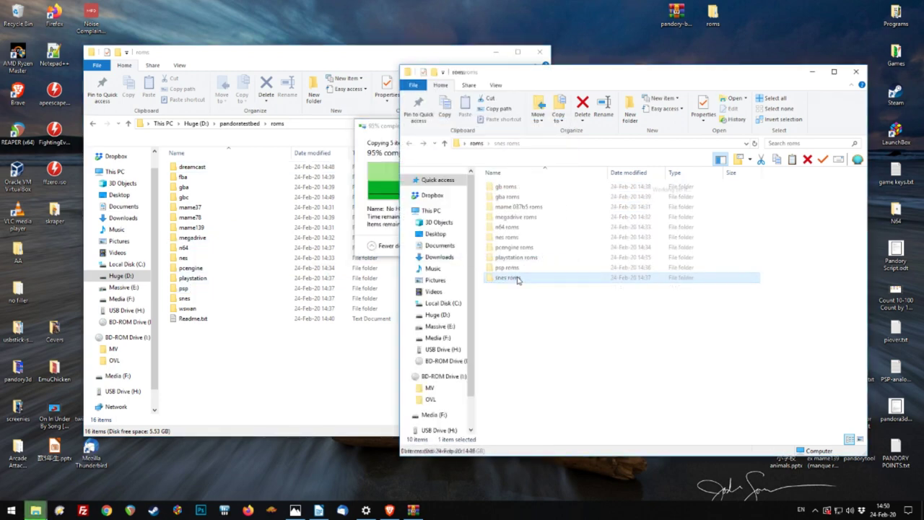
double_click(517, 277)
left_click_drag(586, 351, 505, 180)
left_click_drag(537, 262, 185, 298)
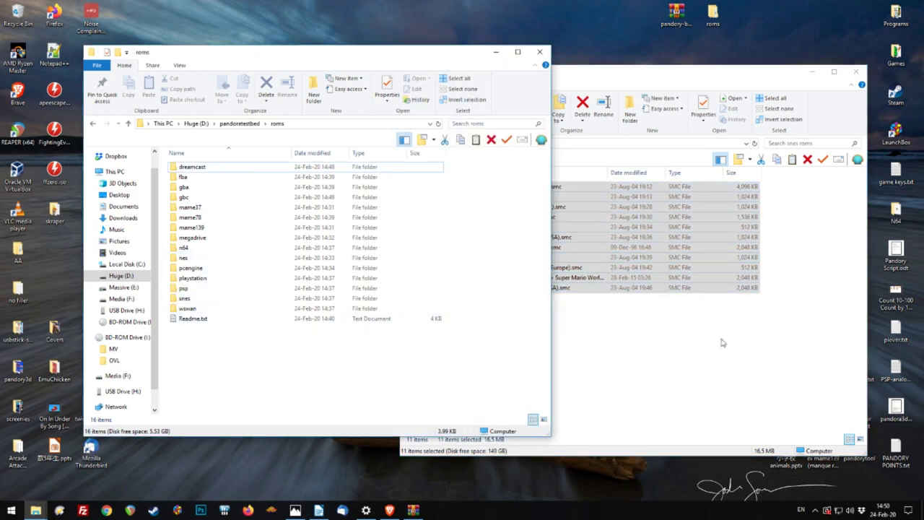
left_click(680, 348)
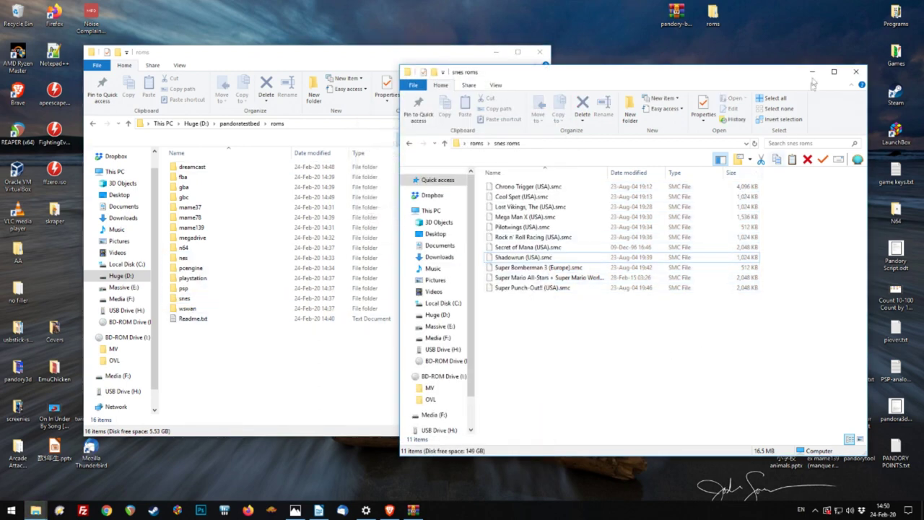
left_click(856, 71)
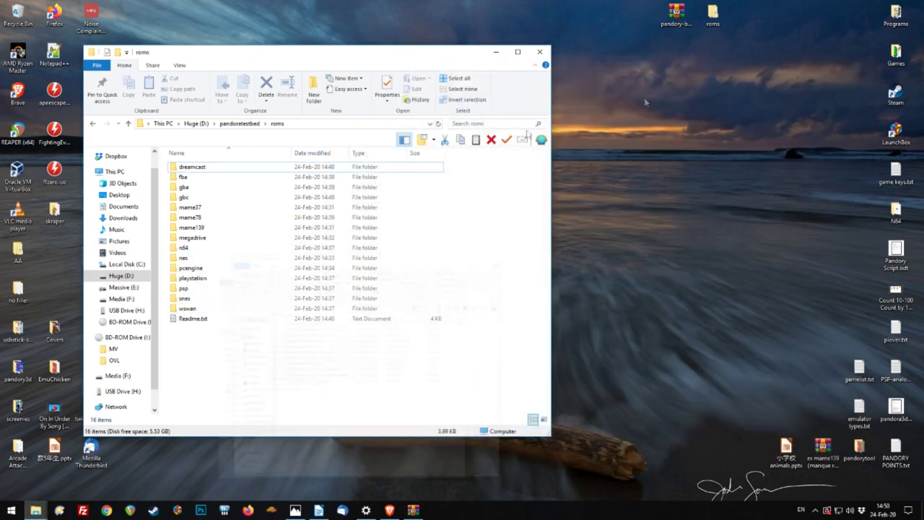
Step: Check the gba and gbc folders' contents, then return to the top-level pandoratestbed folder
double_click(189, 190)
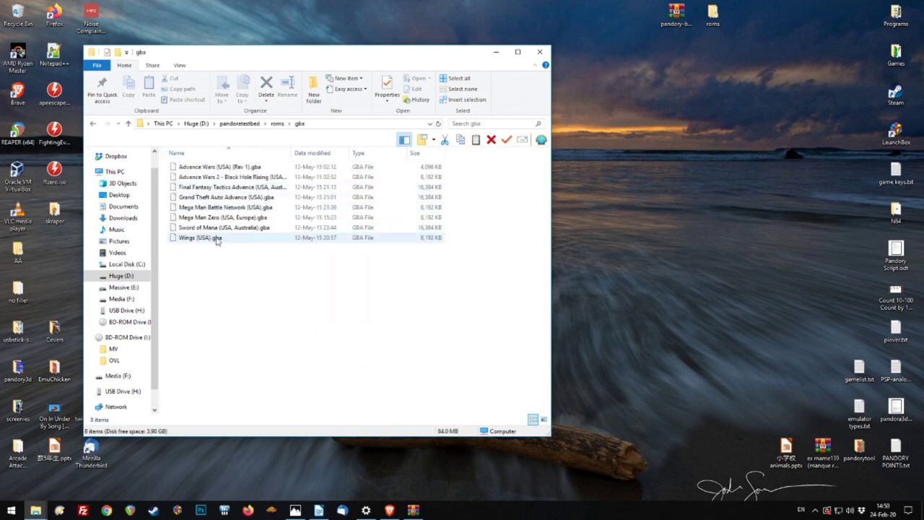
key("alt+Left")
double_click(189, 197)
key("alt+Left")
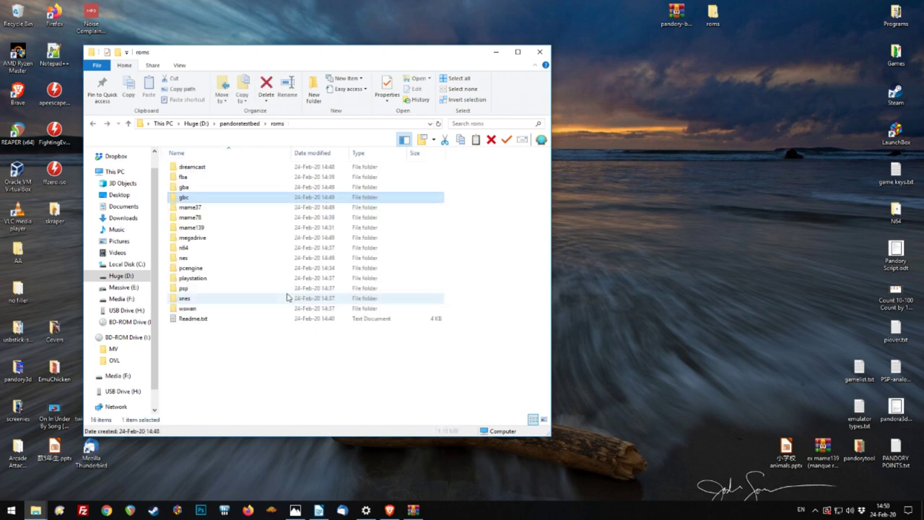
left_click(241, 123)
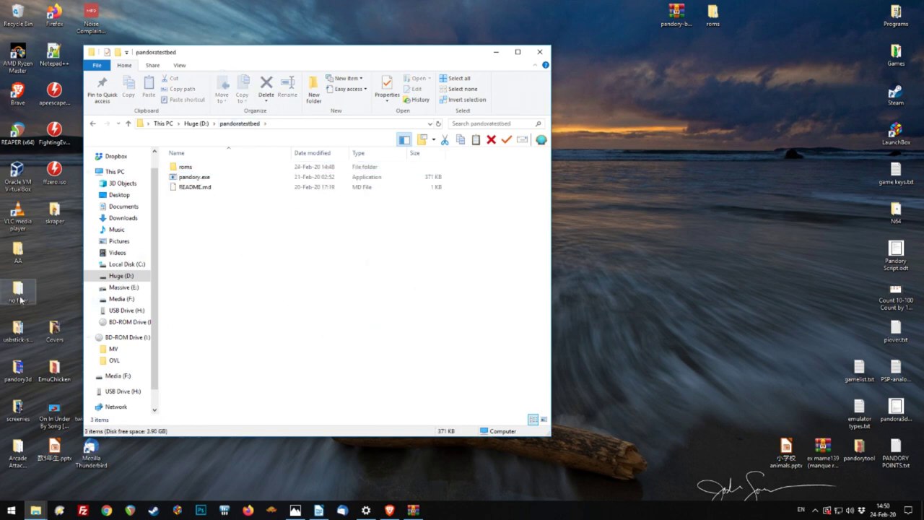
Step: Run SkraperUI.exe from the skraper folder and continue without a ScreenScraper account
double_click(54, 213)
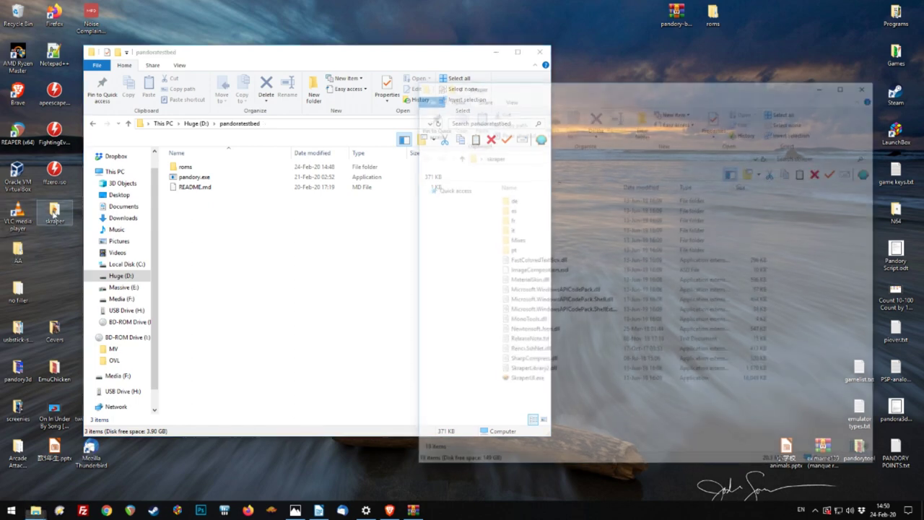
left_click(518, 383)
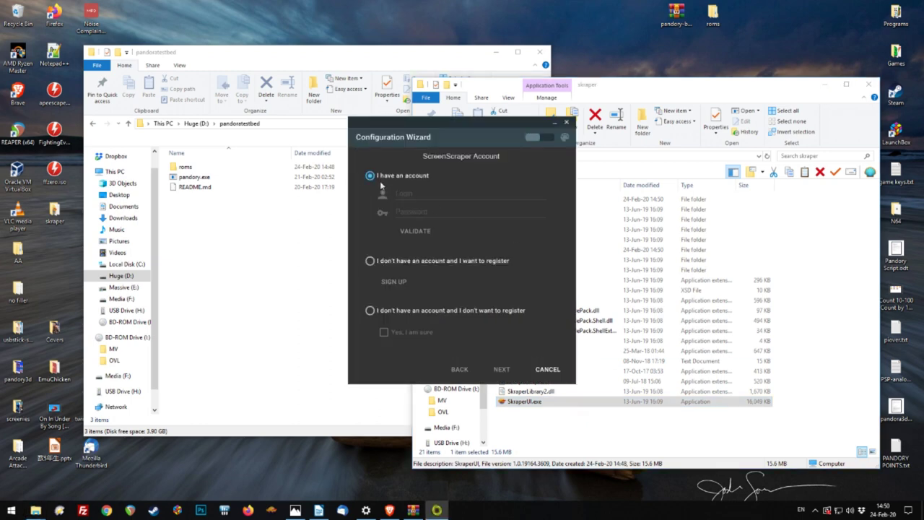
left_click(371, 311)
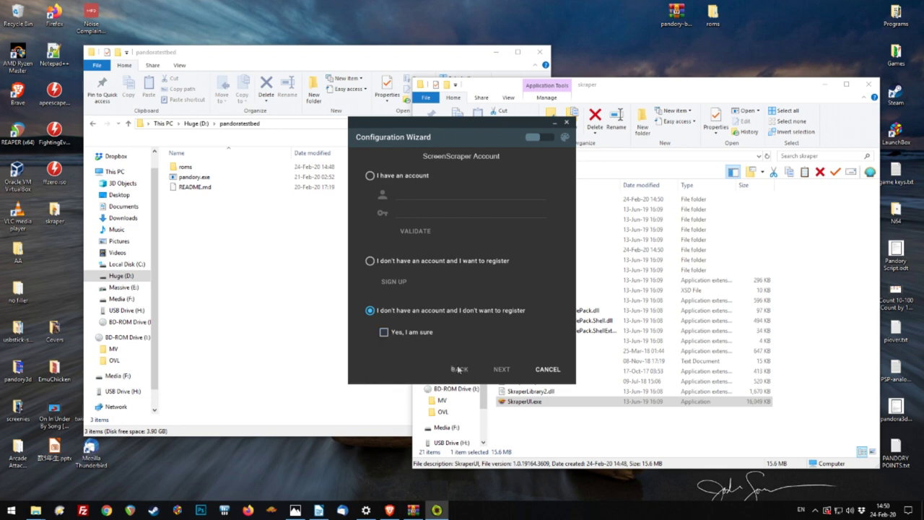
left_click(501, 370)
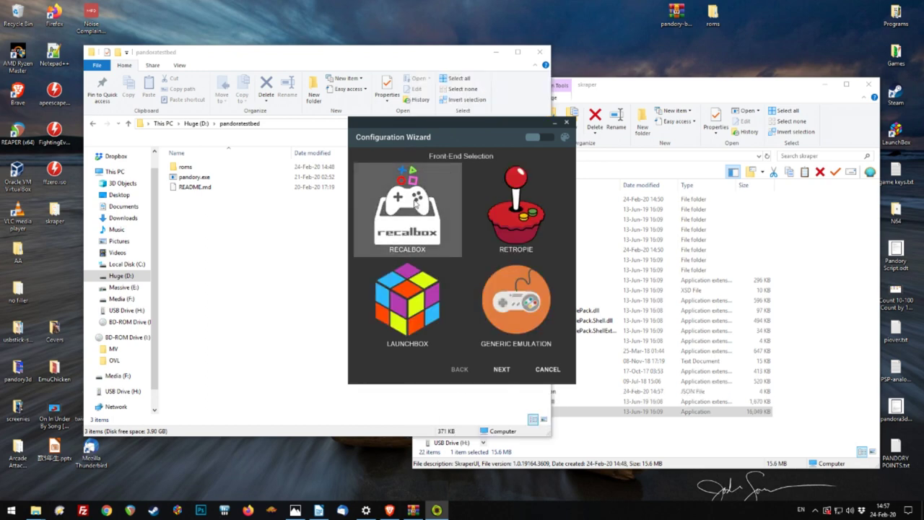
Step: Choose Recalbox as the front end and move on to the roms path page
left_click(415, 204)
left_click(500, 370)
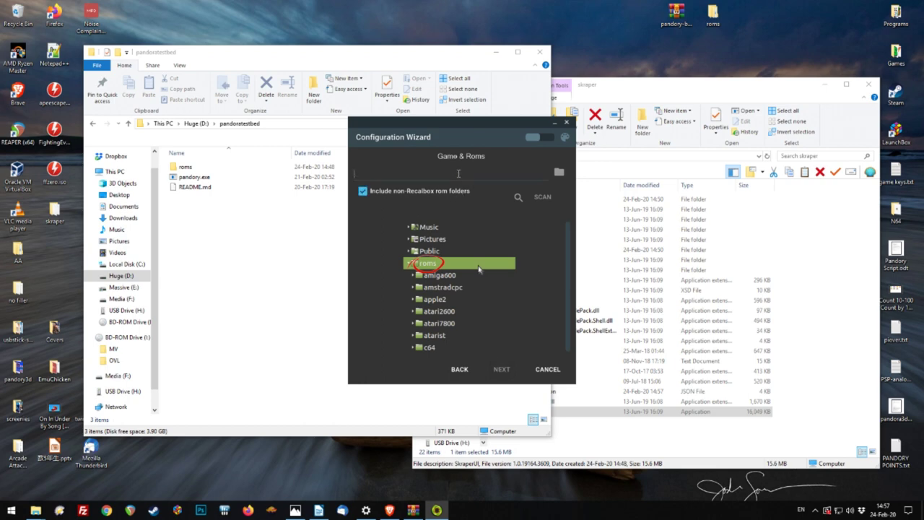
right_click(464, 178)
left_click(482, 227)
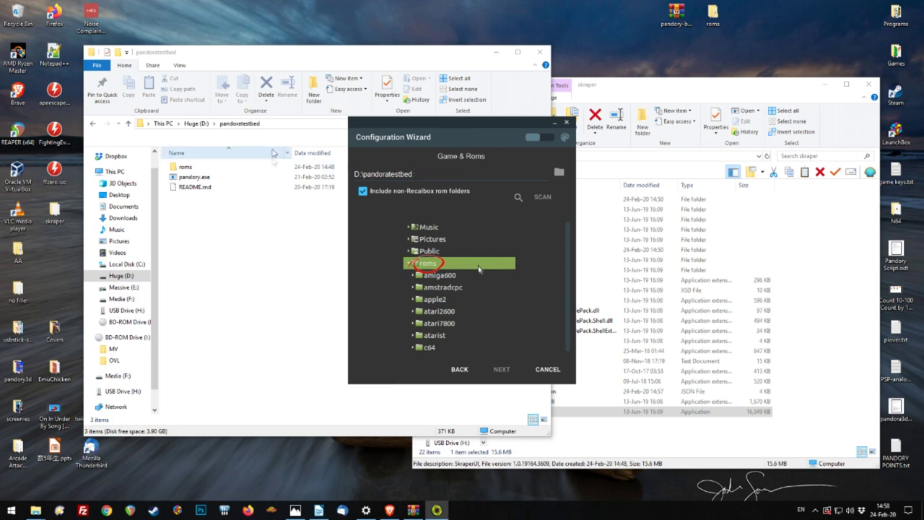
Step: Paste D:\pandoratestbed\roms into the wizard's roms path field and scan it for systems
double_click(237, 167)
left_click(302, 123)
key("ctrl+c")
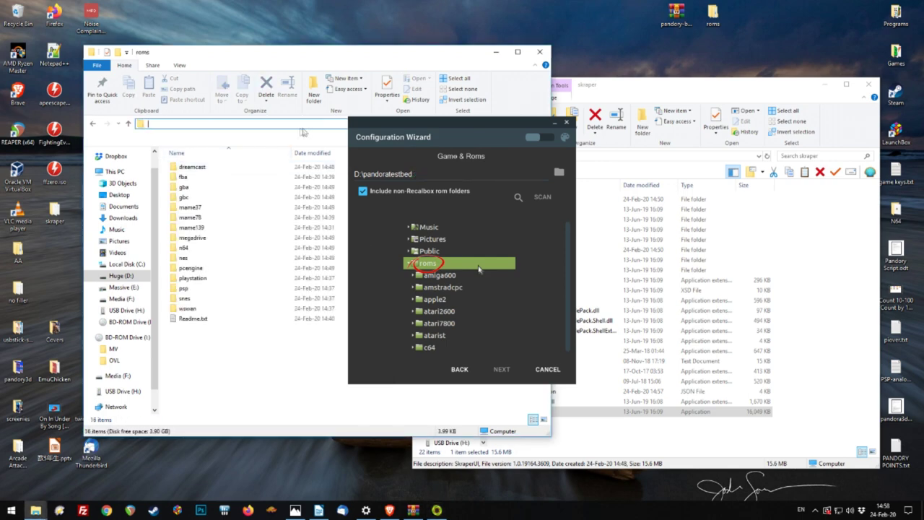
left_click(419, 174)
key("ctrl+v")
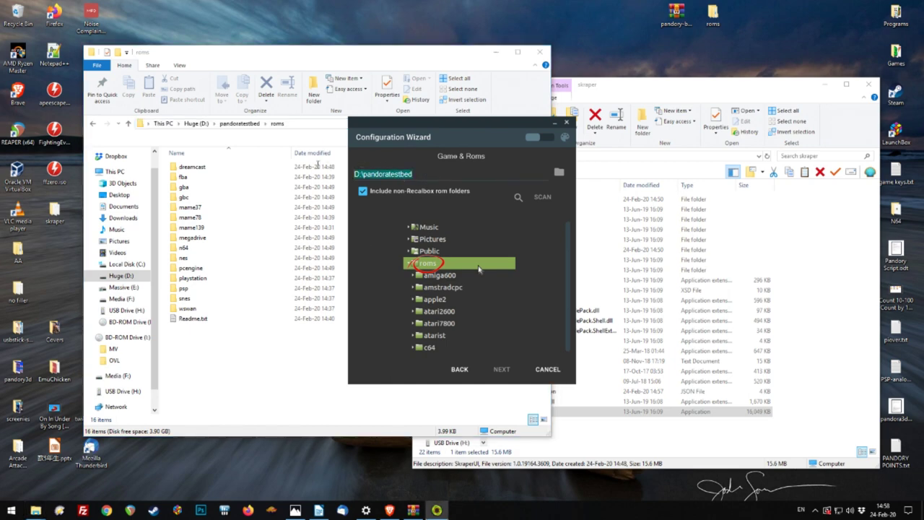
left_click(540, 198)
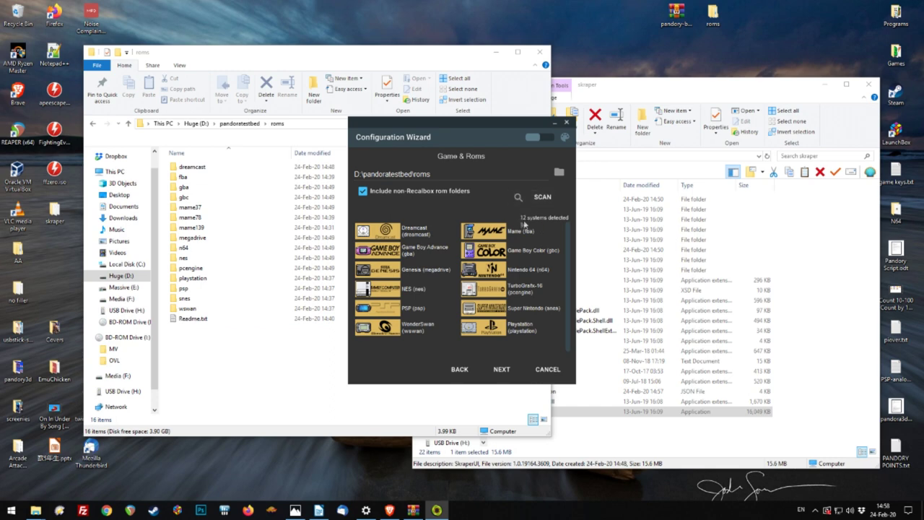
Step: Count the system folders in roms, excluding Readme.txt, and continue to default media
left_click_drag(289, 354, 161, 147)
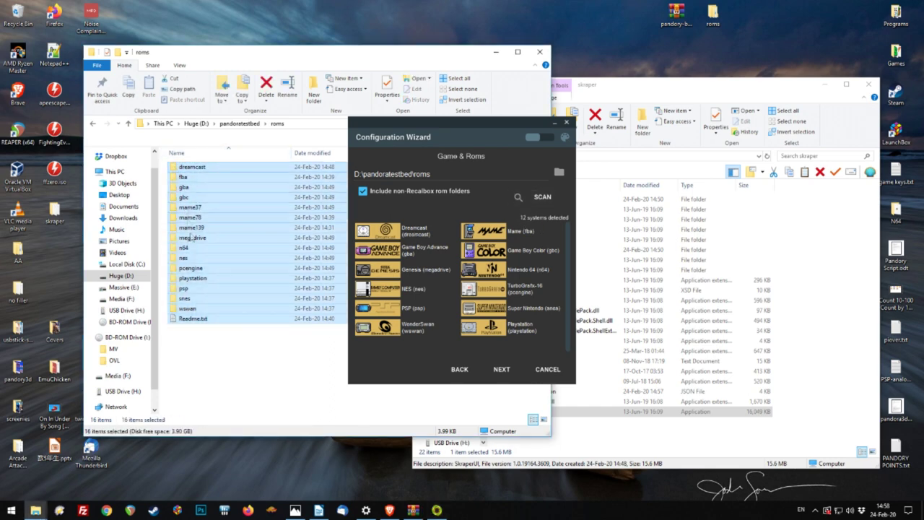
left_click(195, 322, "ctrl")
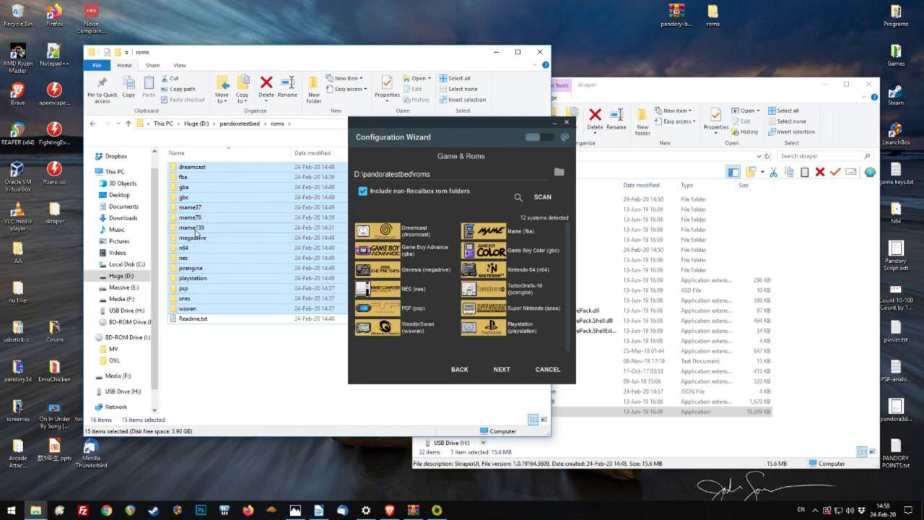
left_click(500, 370)
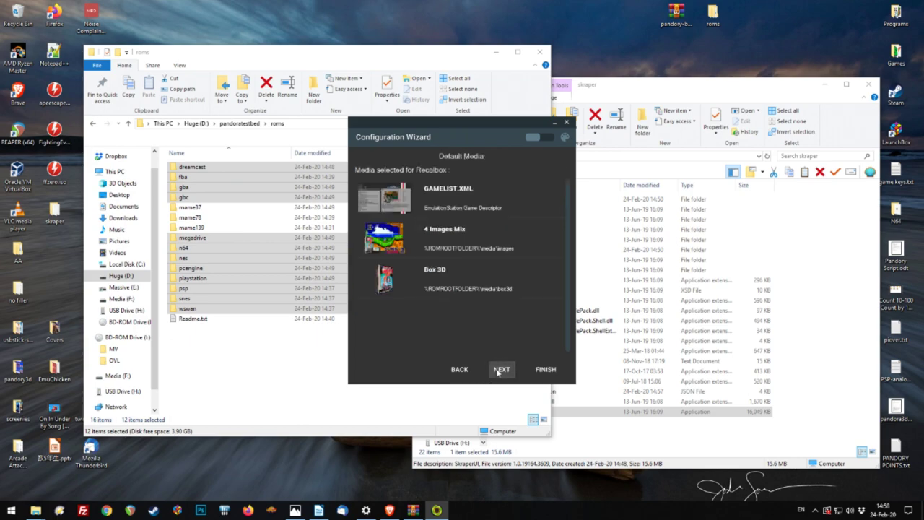
Step: Finish the wizard, then add MAME from the Emulation Arcade list as a new ARCADE system
left_click(498, 370)
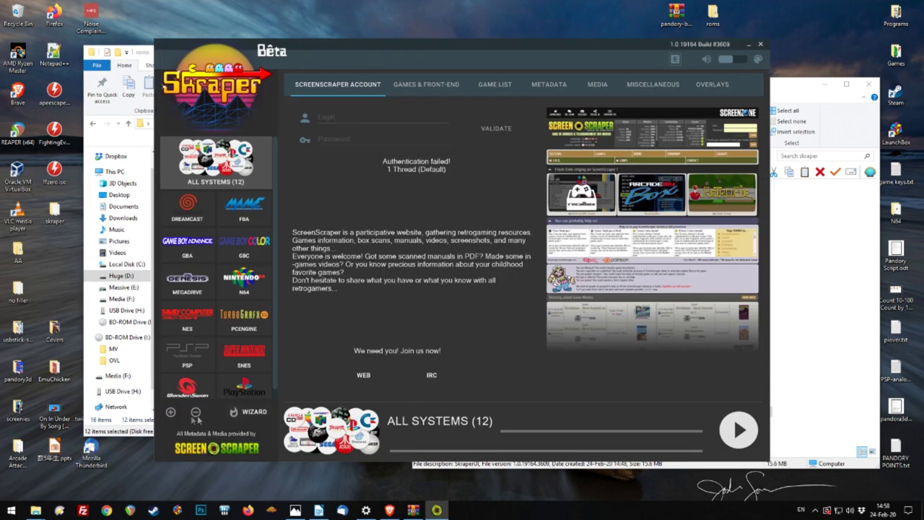
left_click(171, 412)
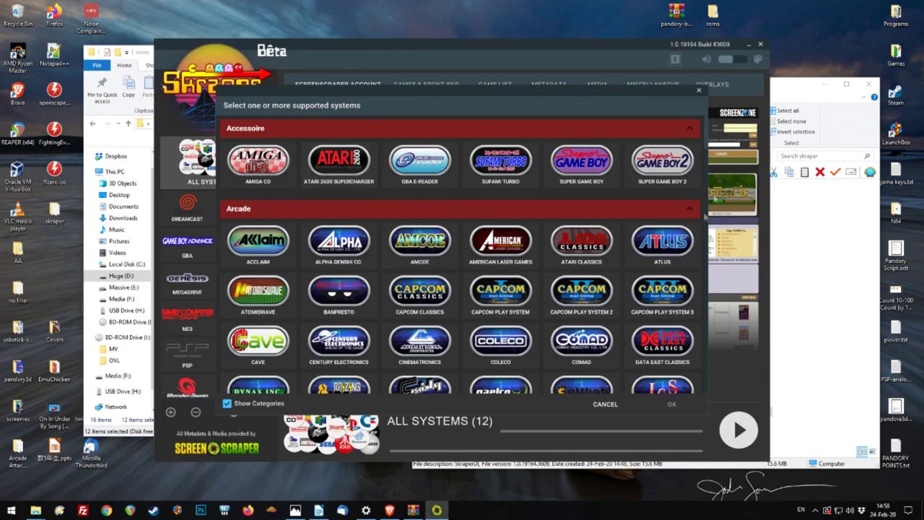
scroll(707, 171, "down", 3)
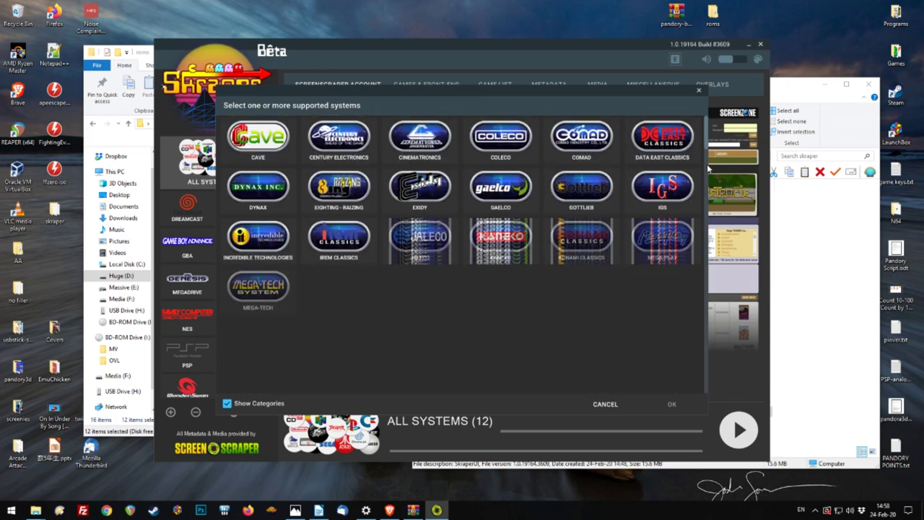
scroll(706, 170, "down", 10)
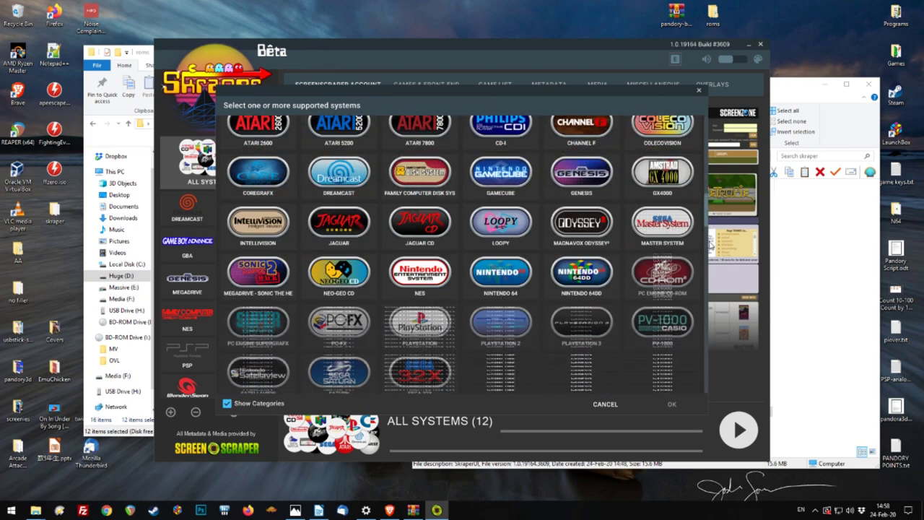
scroll(707, 274, "down", 10)
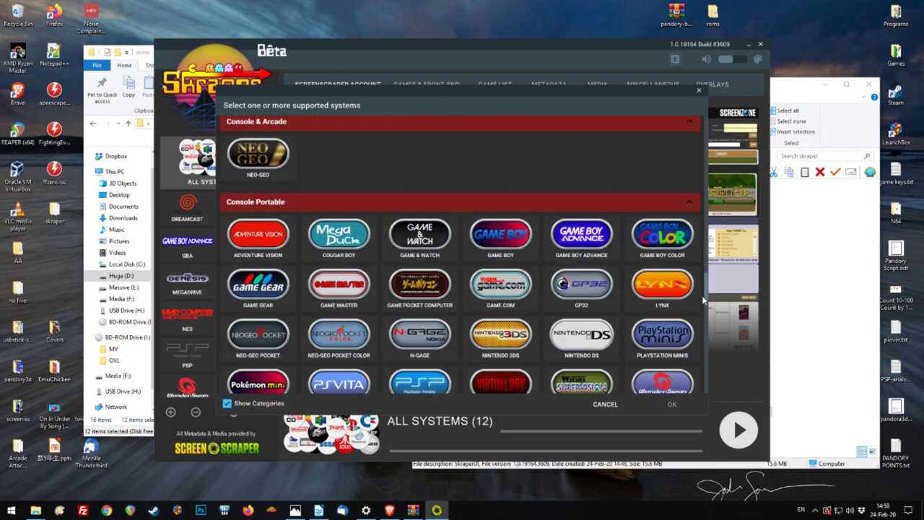
scroll(703, 300, "down", 7)
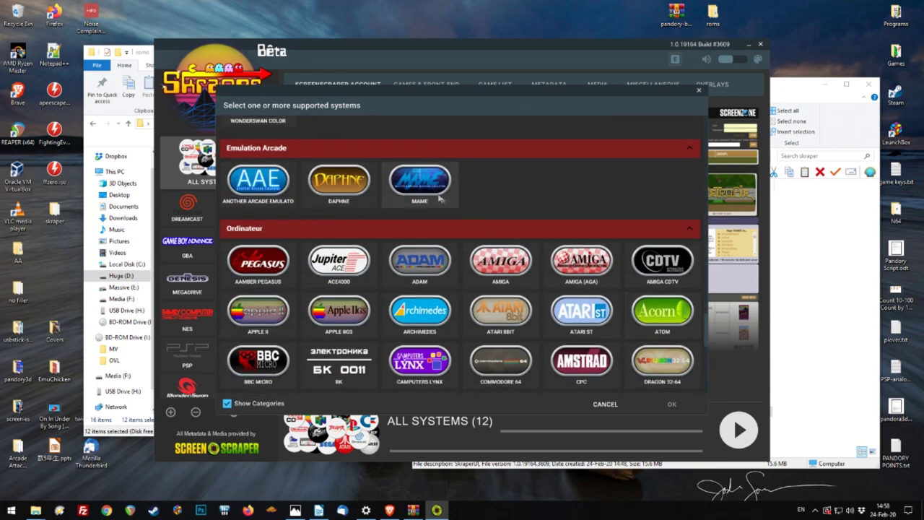
left_click(439, 196)
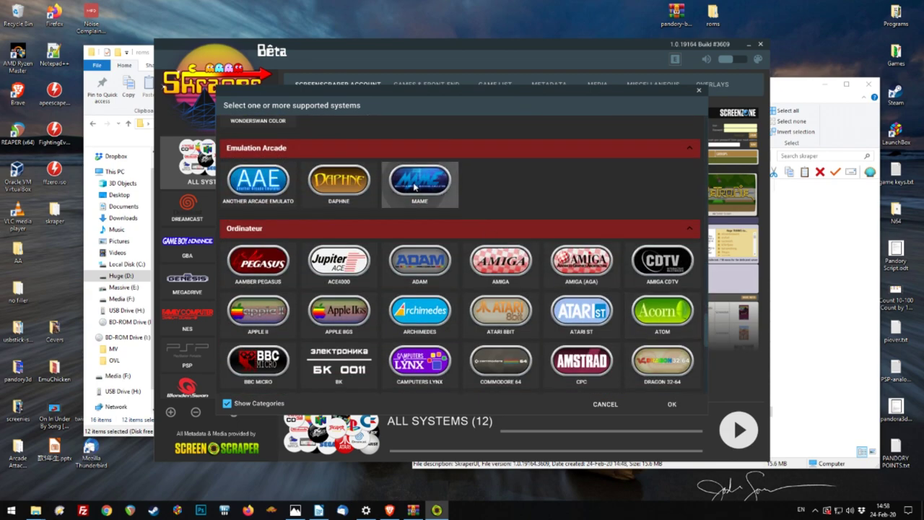
left_click(663, 404)
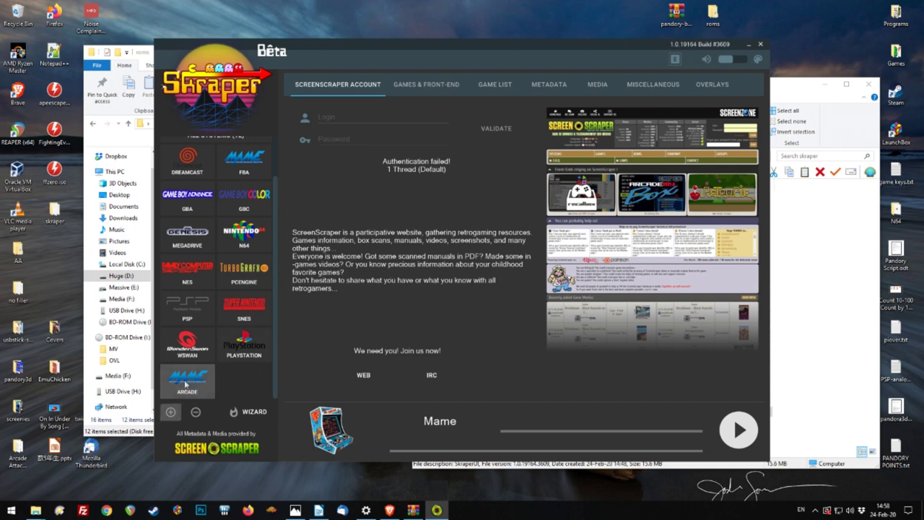
Step: Change the new MAME system's rom folder from arcade to mame37
left_click(450, 85)
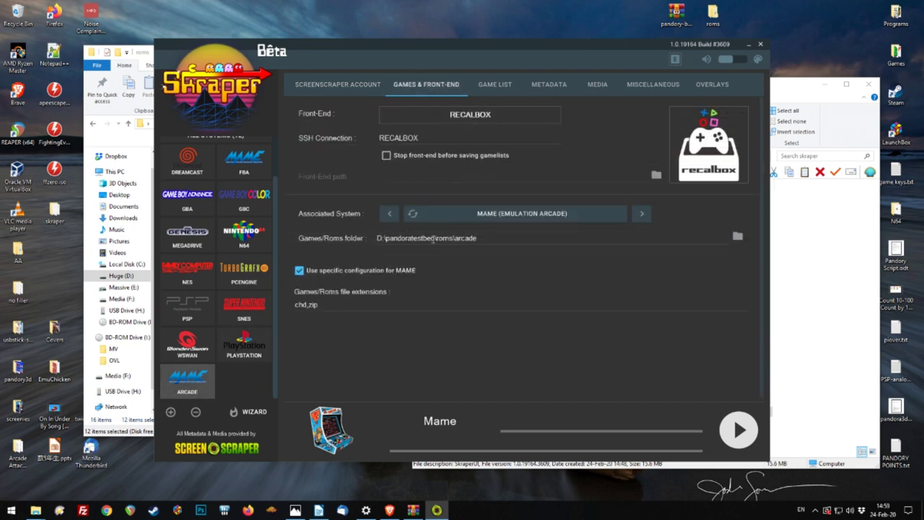
left_click_drag(454, 237, 498, 235)
type("mam")
left_click_drag(349, 57, 457, 70)
type("me3")
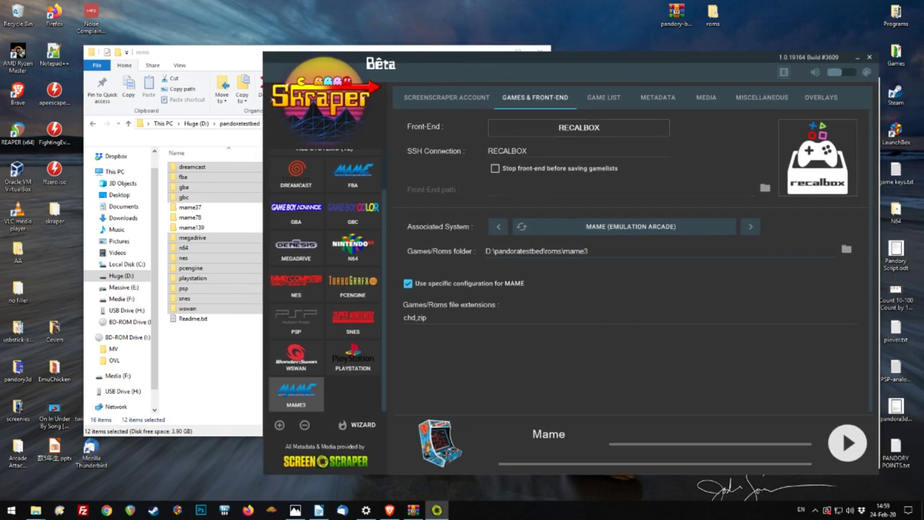
type("7")
Step: Add two more MAME systems with rom folders mame78 and mame139
left_click(279, 424)
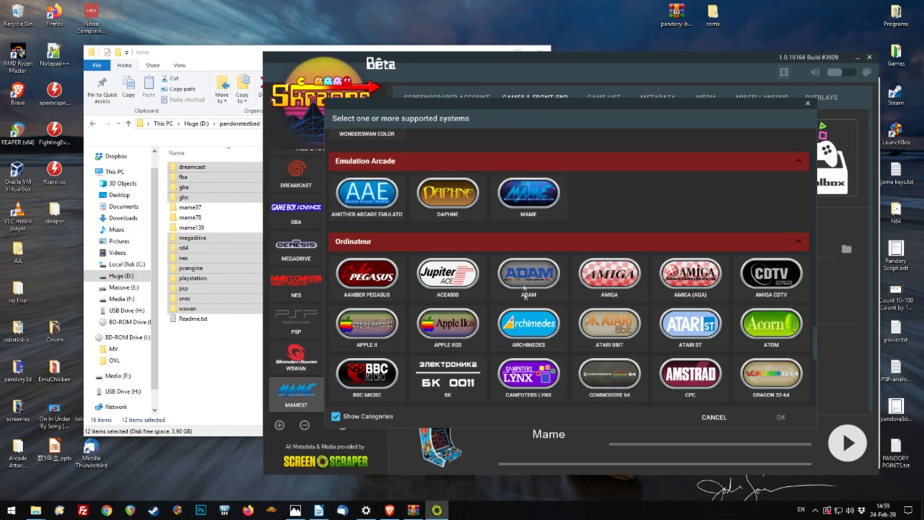
left_click(528, 195)
left_click(778, 415)
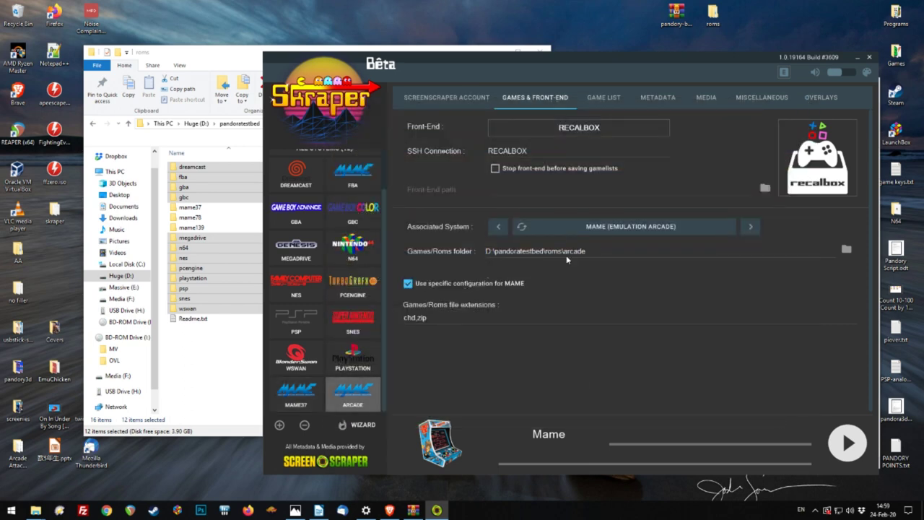
left_click_drag(563, 253, 605, 253)
type("mame78")
left_click(280, 425)
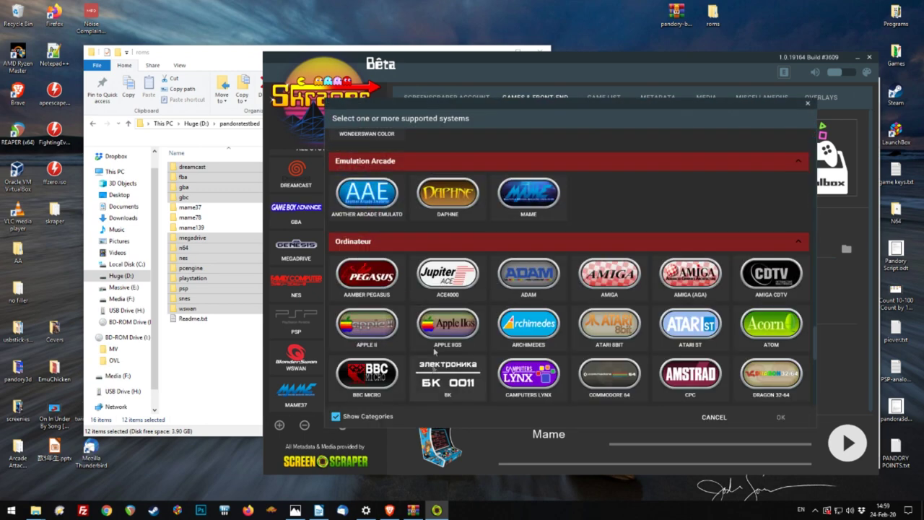
left_click(529, 192)
left_click(780, 417)
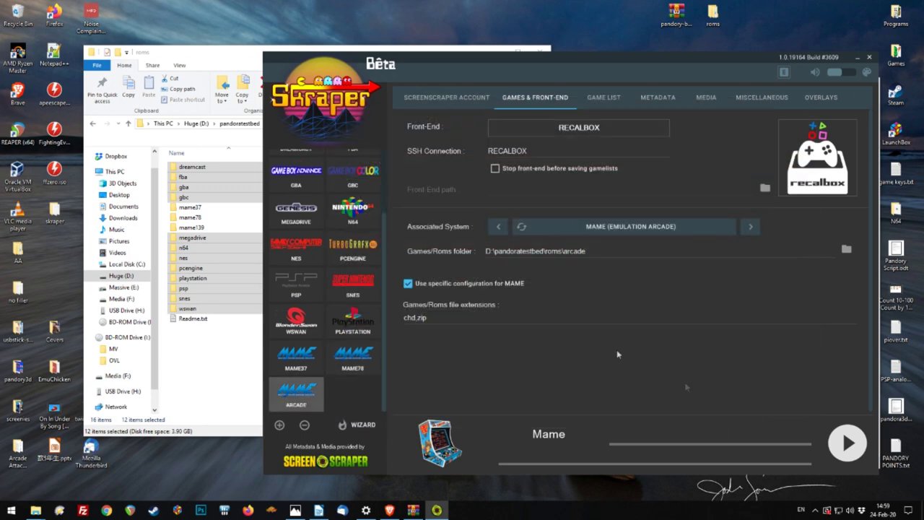
left_click_drag(563, 252, 635, 255)
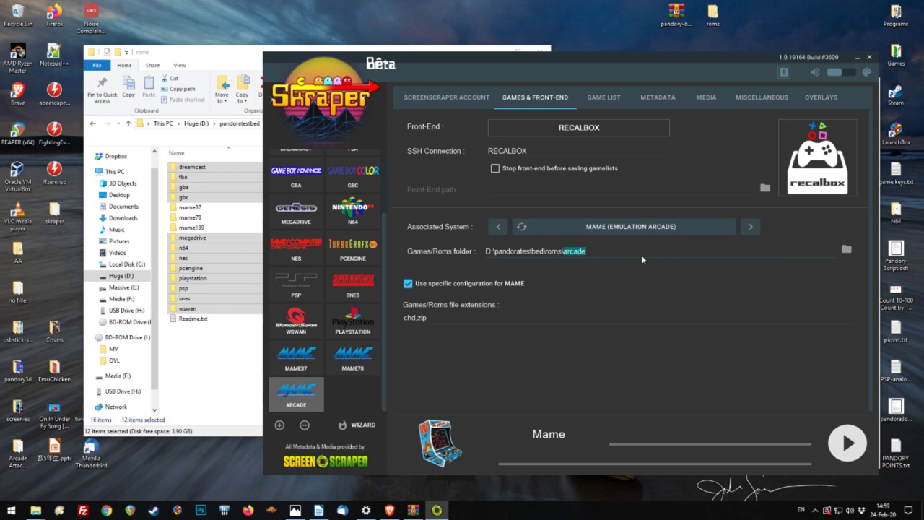
type("mame139")
Step: Verify the MAME78 and MAME37 folder paths, then select the ALL SYSTEMS settings
left_click(353, 356)
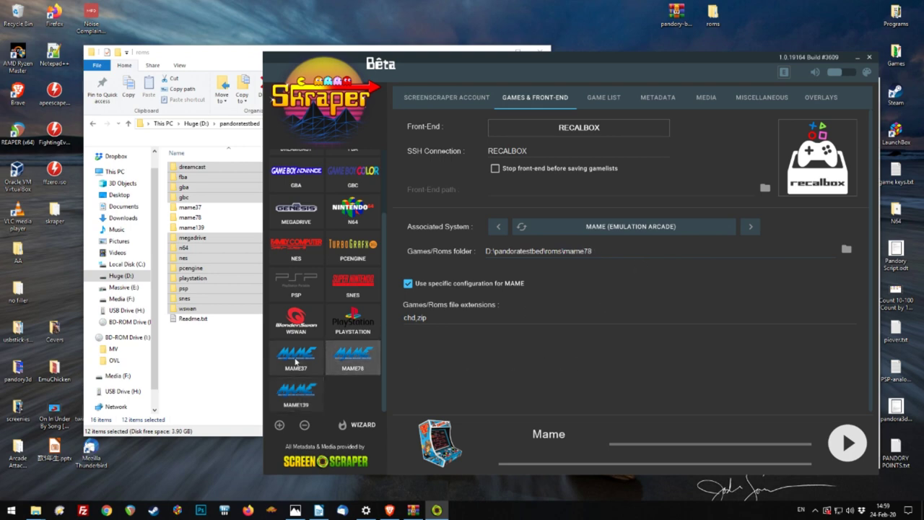
left_click(296, 357)
scroll(336, 329, "up", 3)
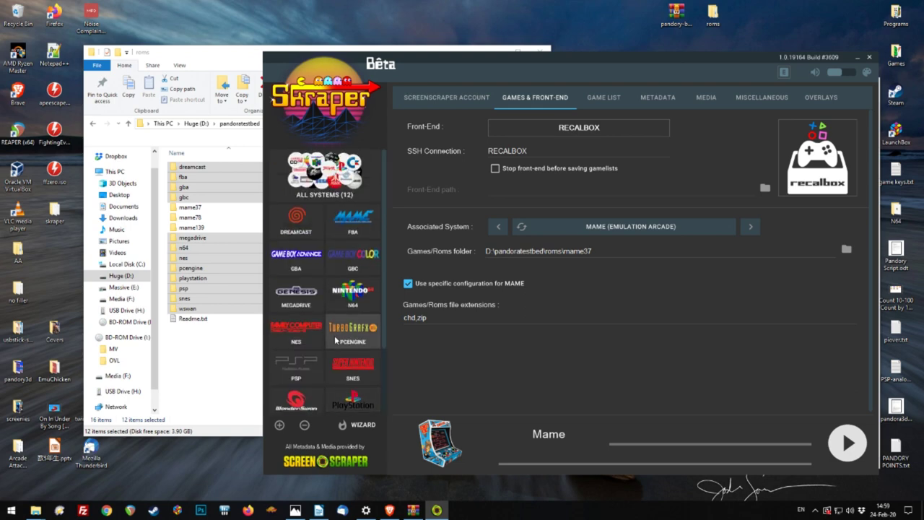
left_click(330, 181)
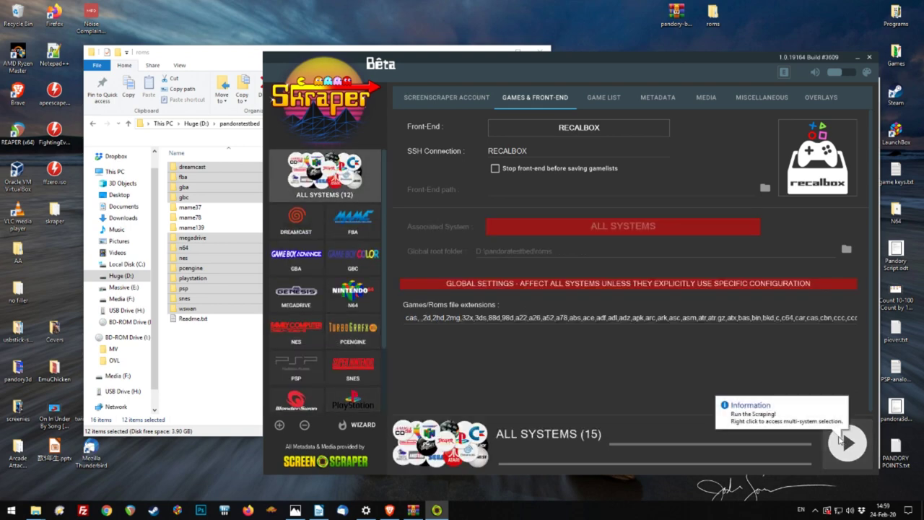
left_click(605, 100)
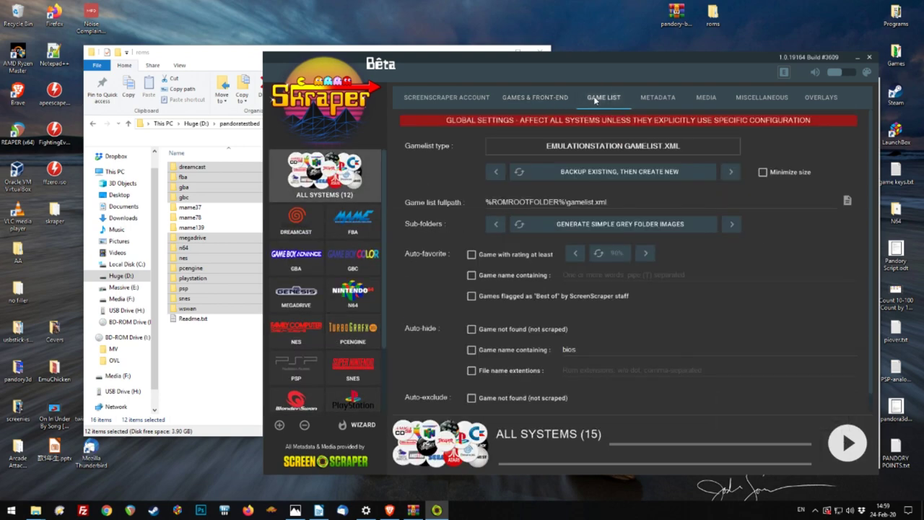
Step: Set Skraper's fetched media to Video only, saved to media\videos, removing Box 3D
left_click(665, 102)
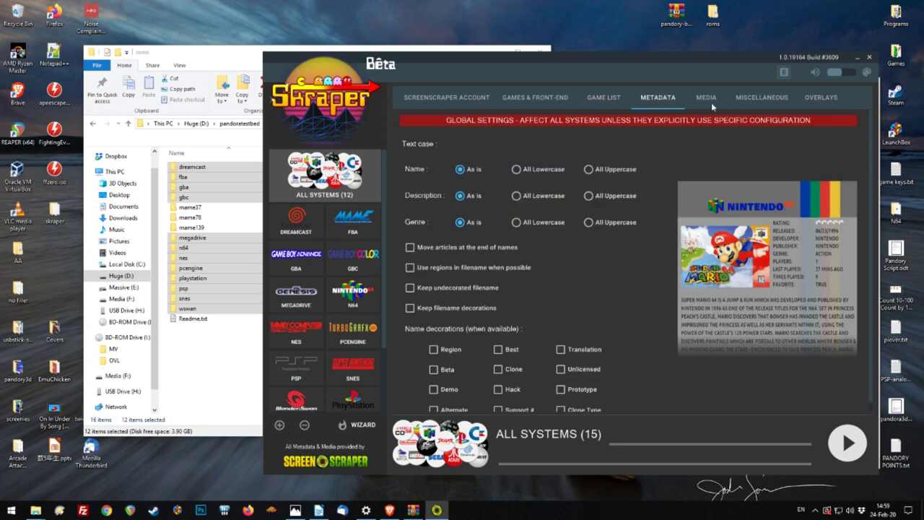
left_click(708, 104)
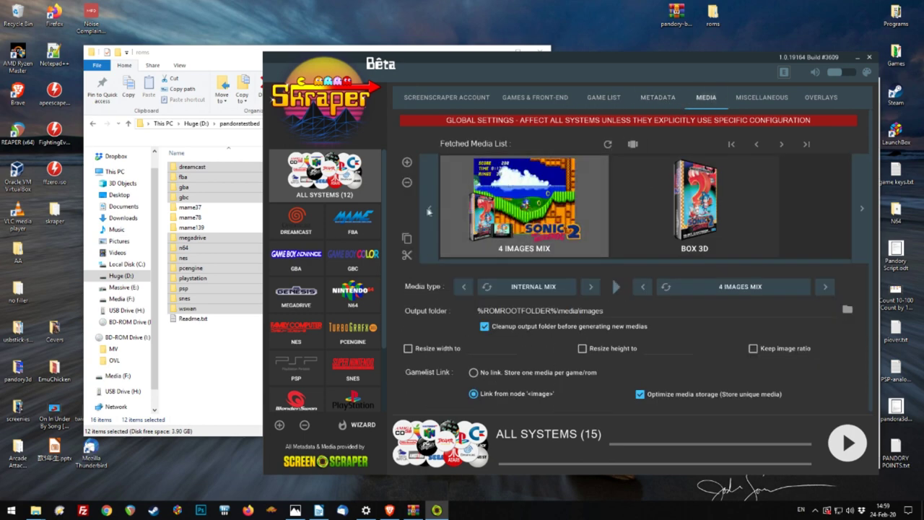
left_click(590, 287)
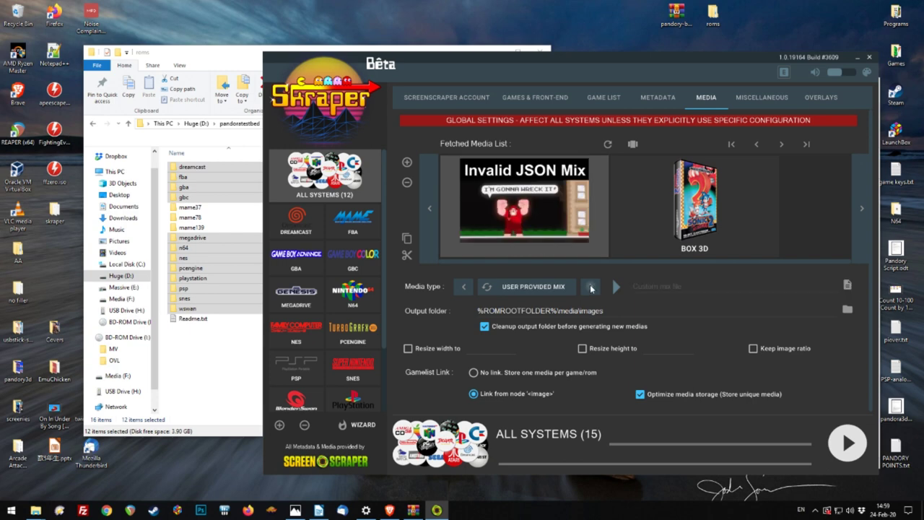
left_click(591, 287)
left_click(694, 202)
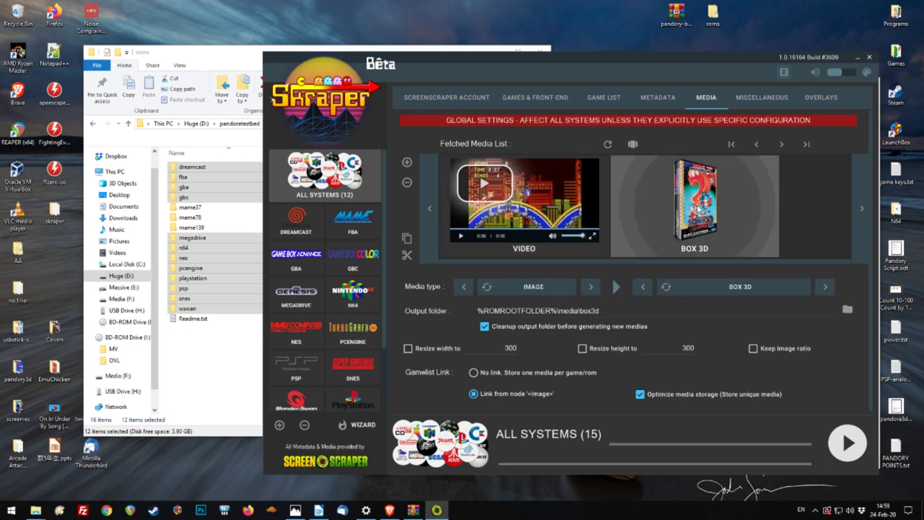
left_click(408, 183)
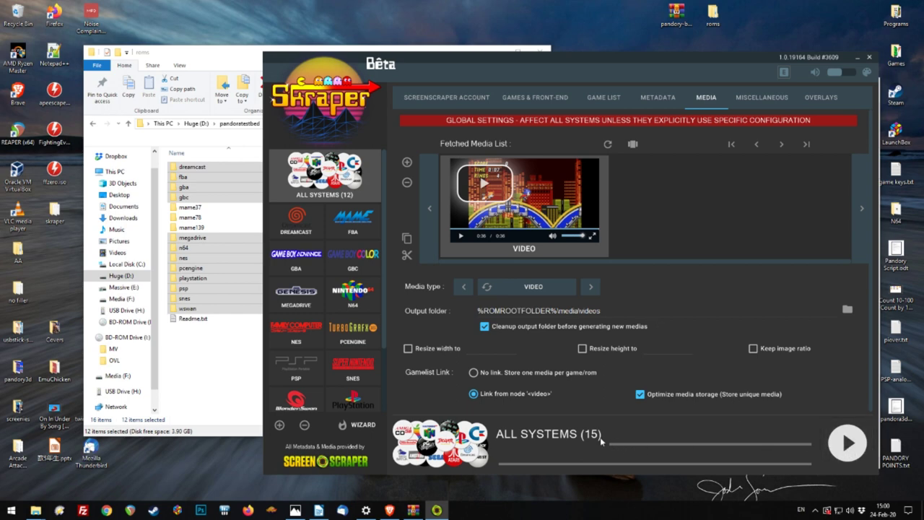
left_click(847, 451)
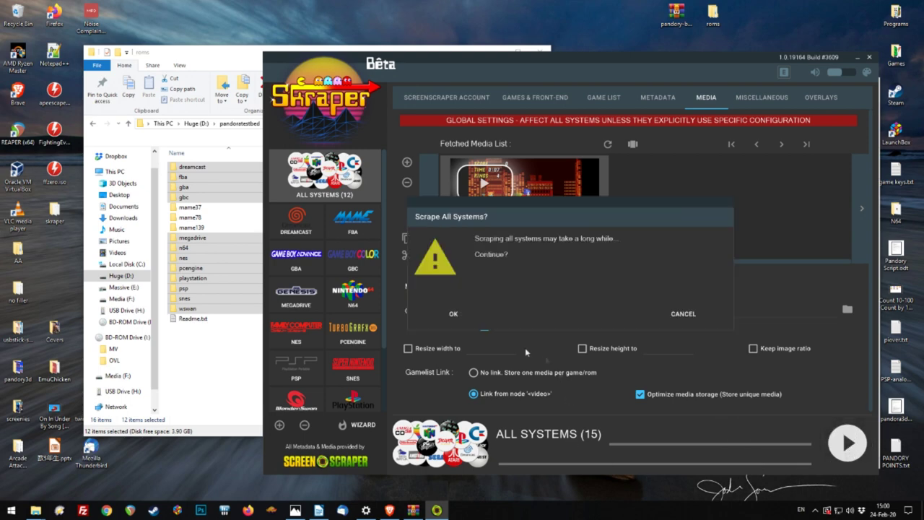
Step: Scrape videos for all 59 games across every system, then close Skraper
left_click(454, 313)
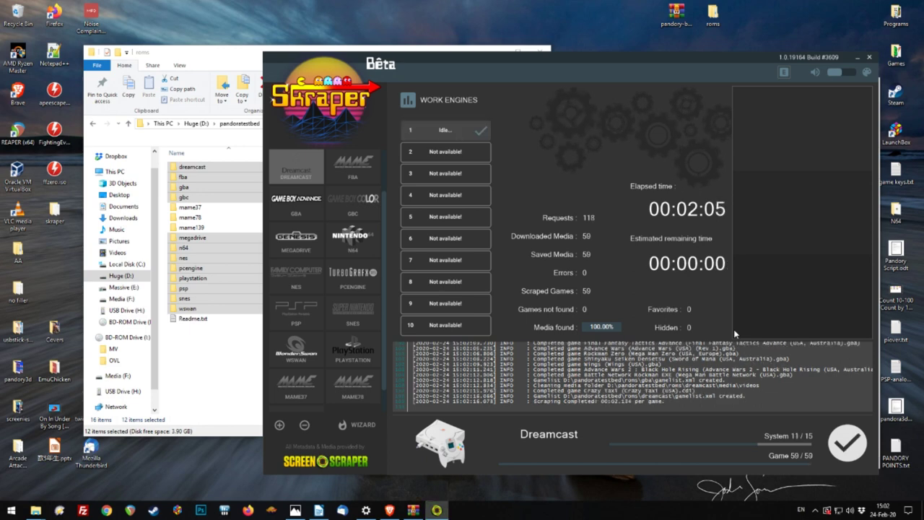
left_click(869, 58)
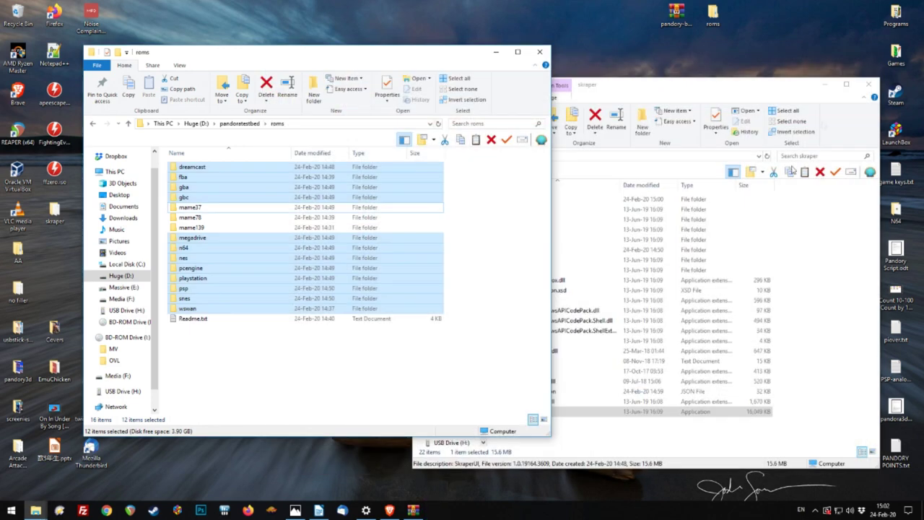
Step: Confirm mame37\media\videos holds three scraped .mp4 files, then return to pandoratestbed
left_click(369, 375)
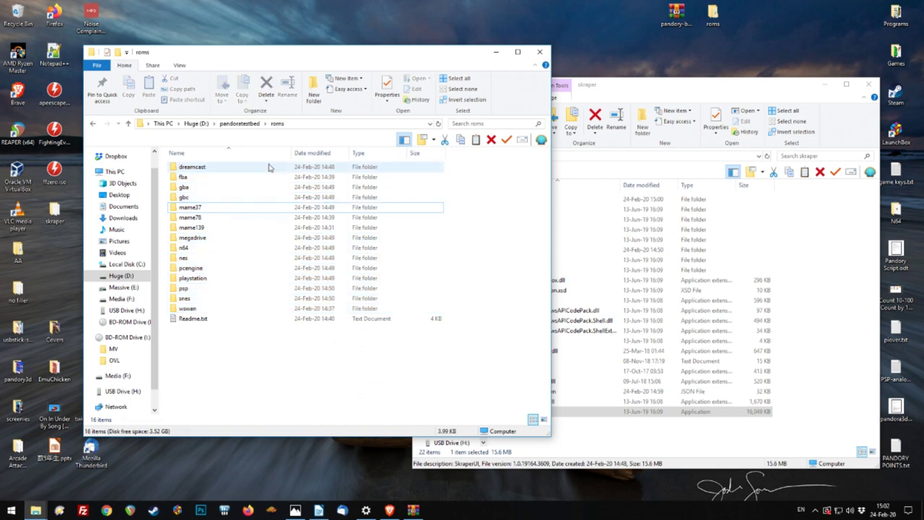
double_click(190, 207)
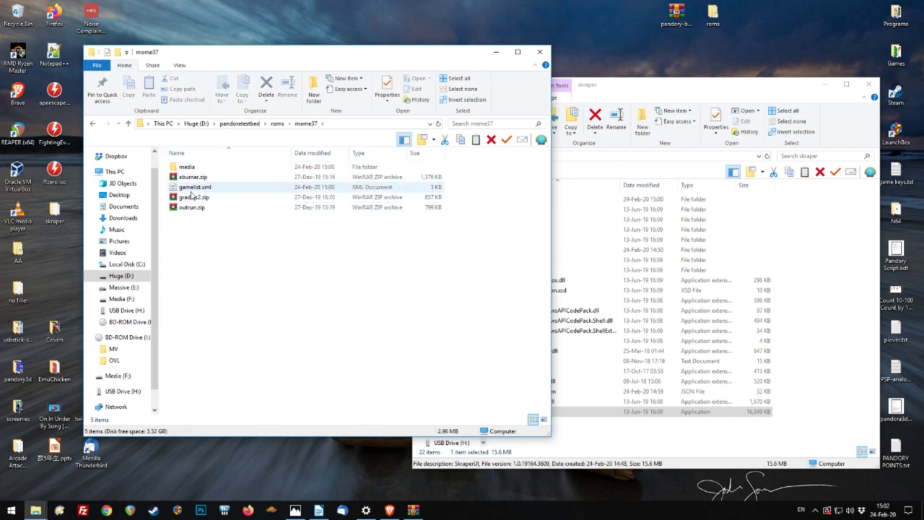
double_click(187, 167)
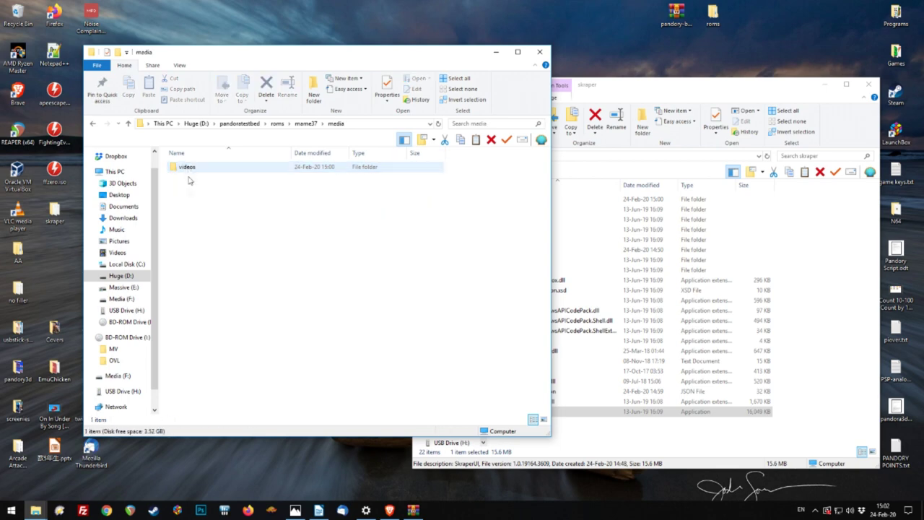
left_click(189, 167)
double_click(189, 166)
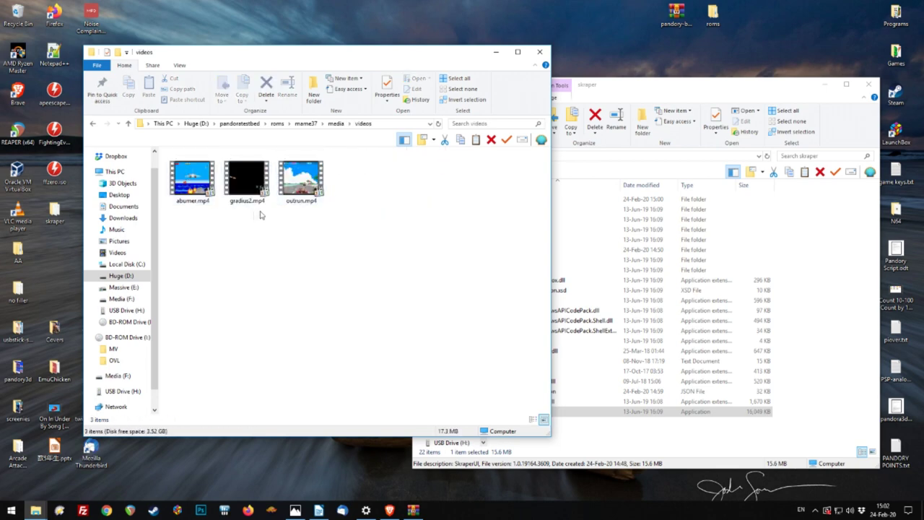
key("alt+Left")
key("alt+Left")
key("alt+Left")
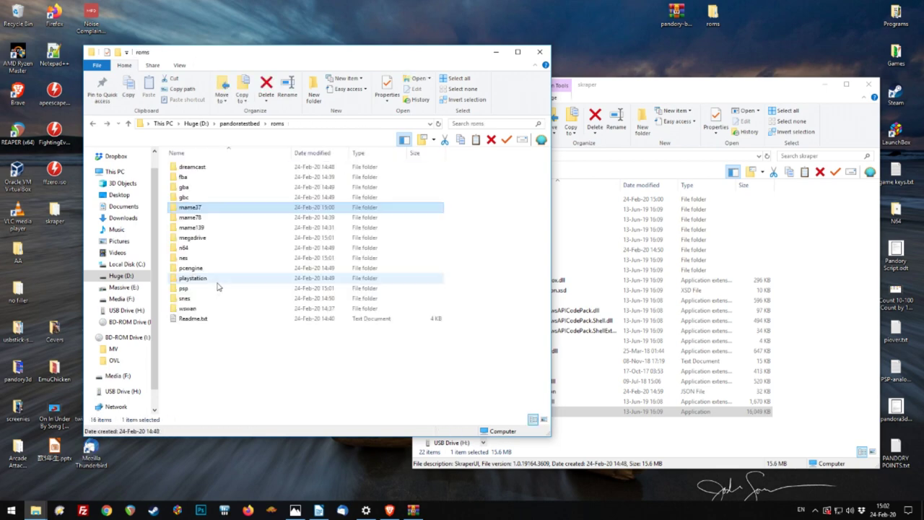
key("alt+Left")
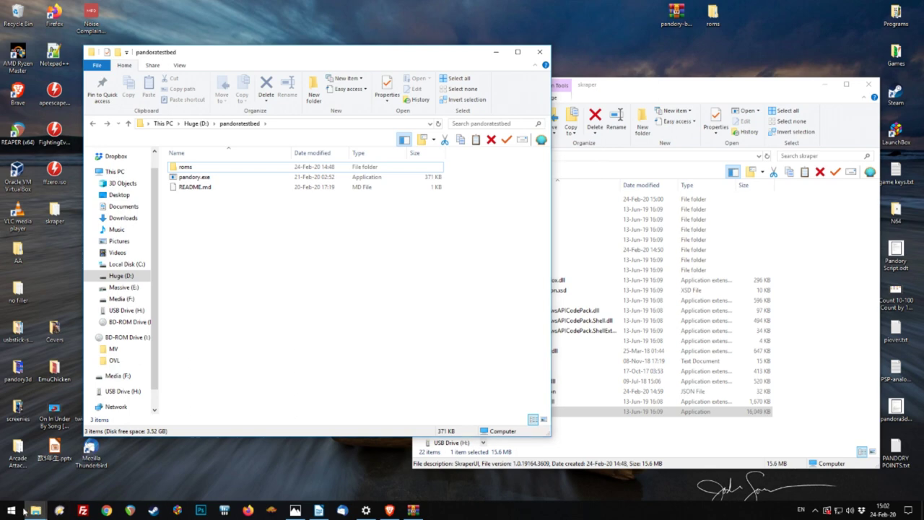
left_click(21, 510)
Step: Launch cmd.exe from the Start search
type("cmd")
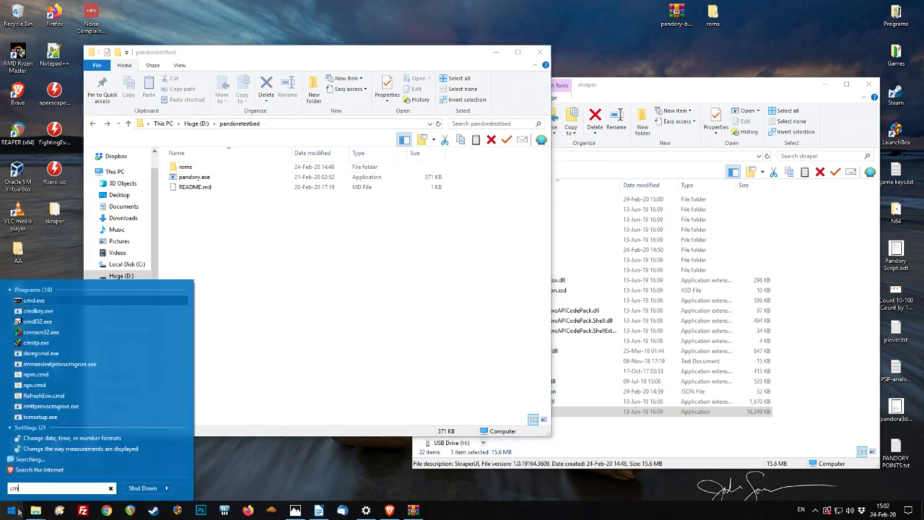
left_click(39, 302)
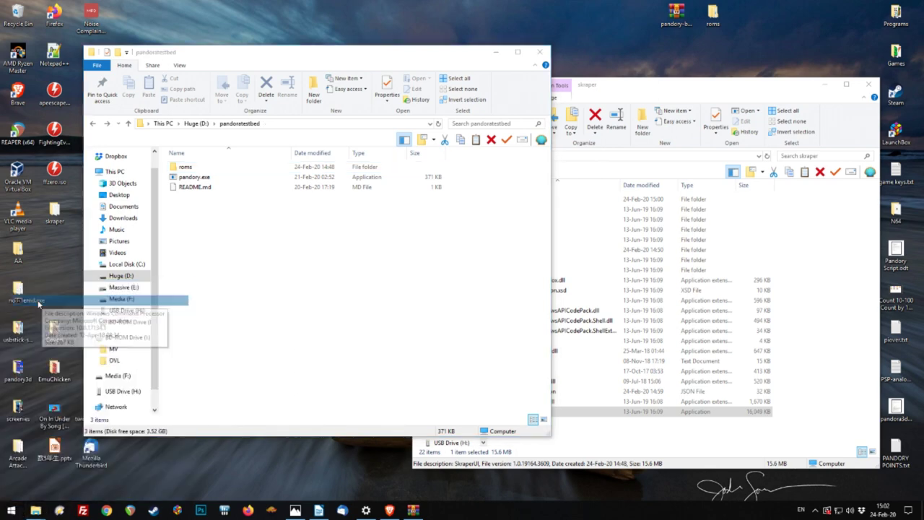
left_click_drag(257, 40, 285, 45)
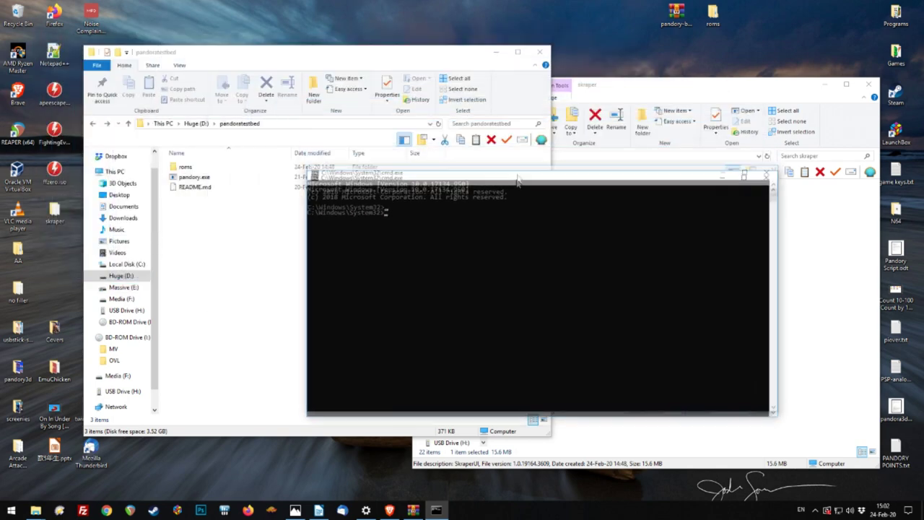
Step: Switch the command prompt's working directory to D:\pandoratestbed
type("d")
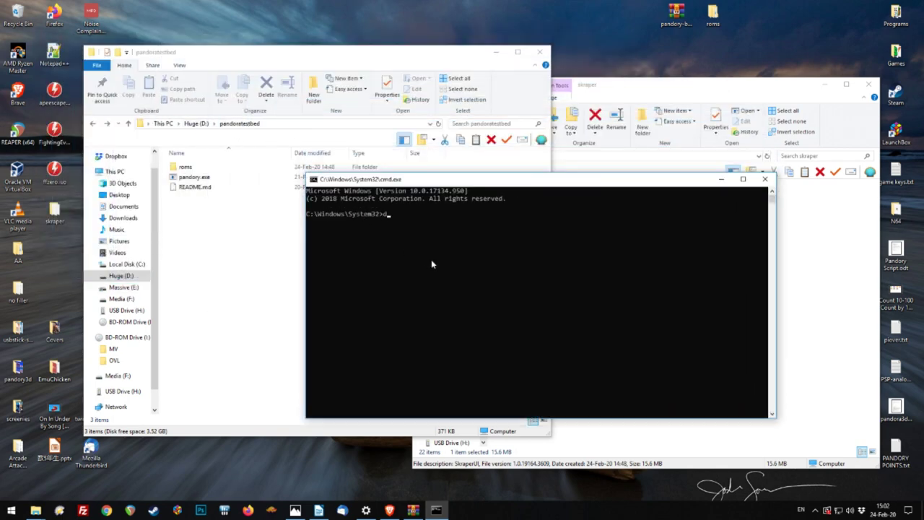
type(":")
key("Return")
type("cd pandoratestbed")
key("Return")
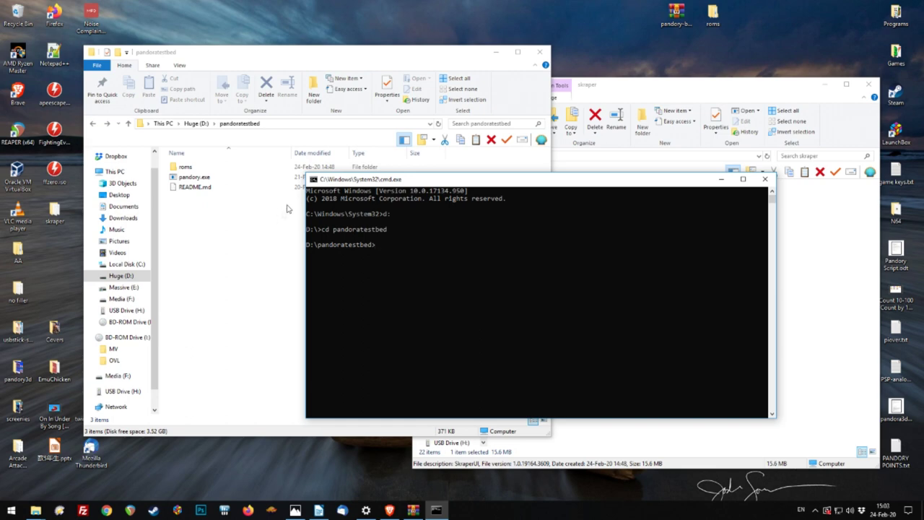
left_click_drag(338, 185, 376, 230)
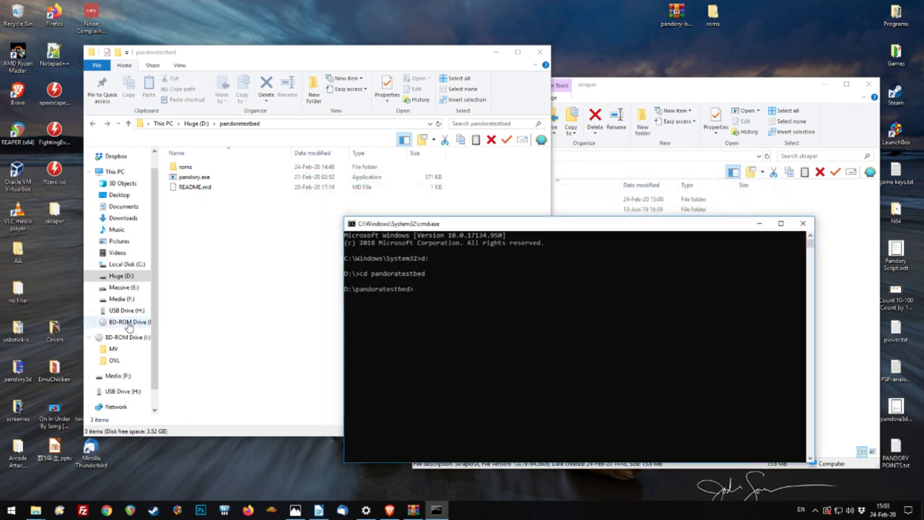
Step: Quick-format USB Drive (H:) with the exFAT file system and close the Format window
left_click(128, 311)
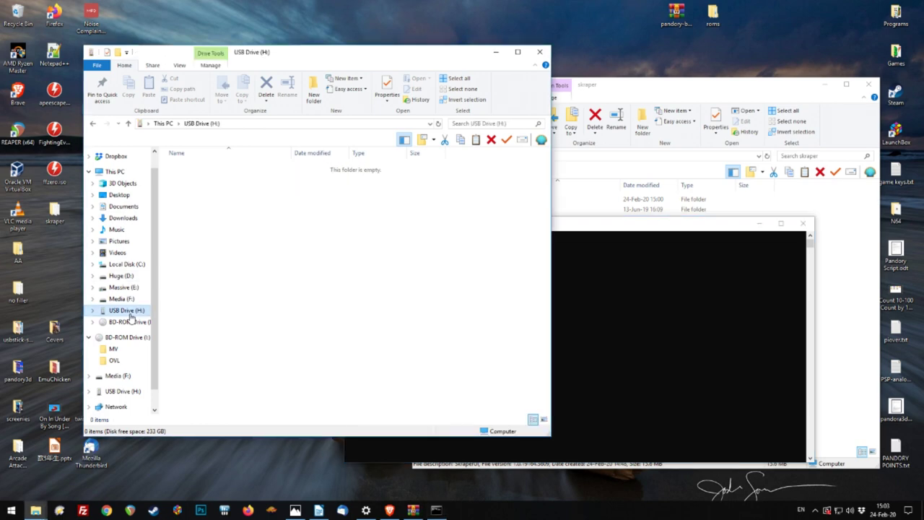
right_click(124, 311)
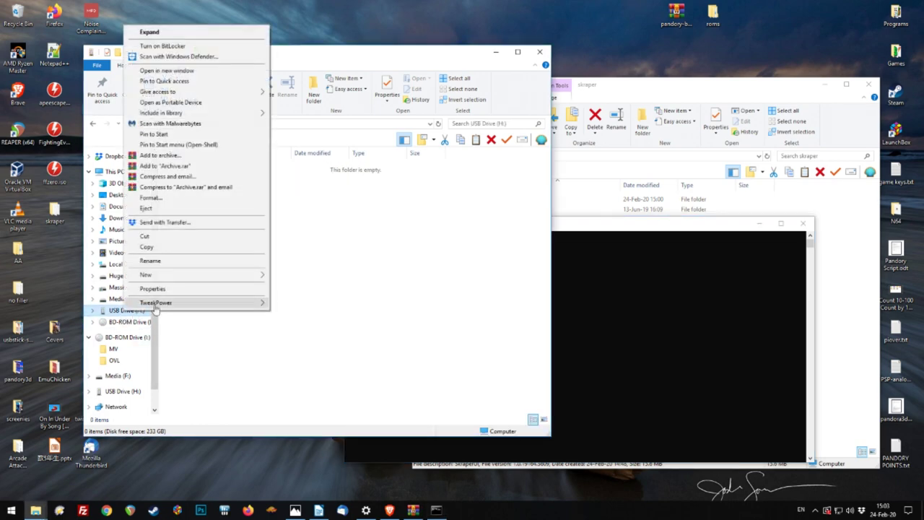
left_click(154, 197)
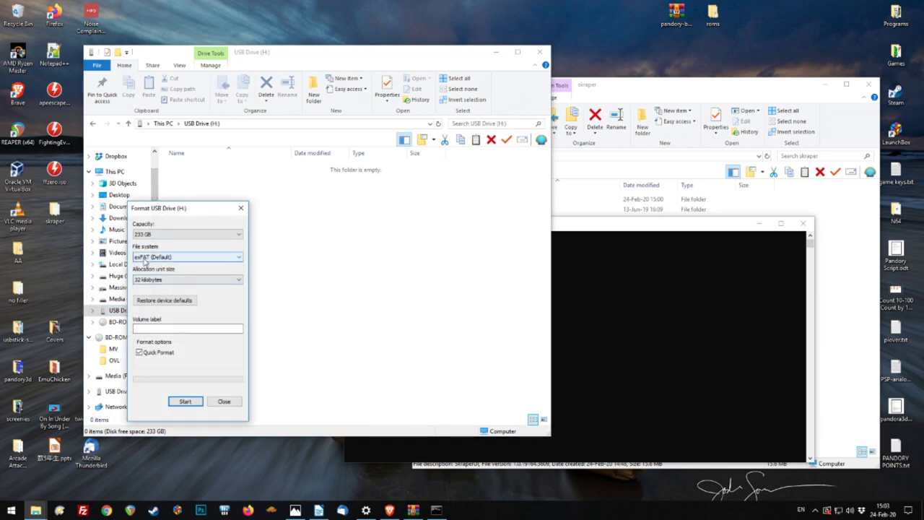
left_click(164, 280)
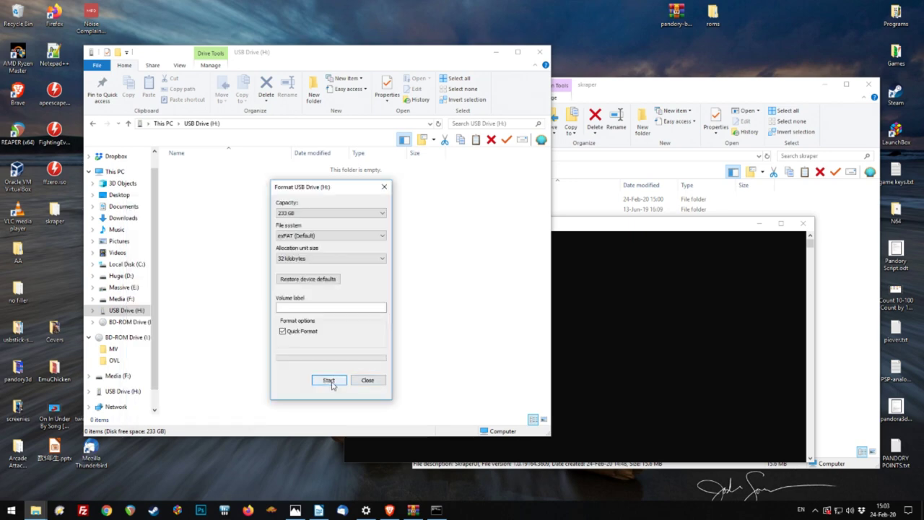
left_click(330, 380)
left_click(482, 255)
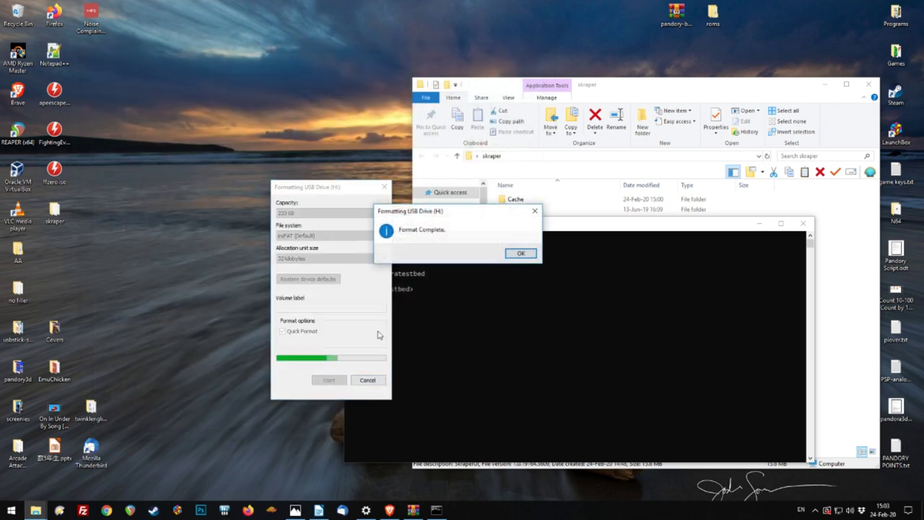
left_click(522, 254)
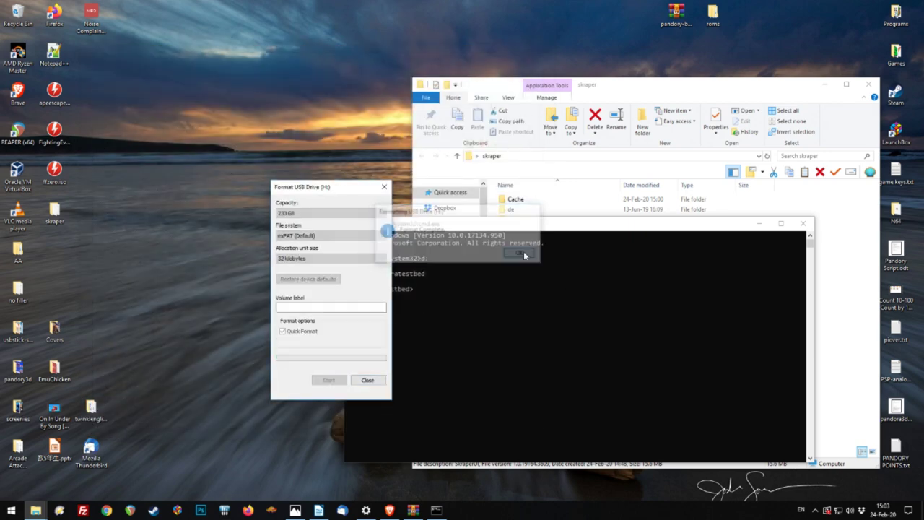
left_click(368, 379)
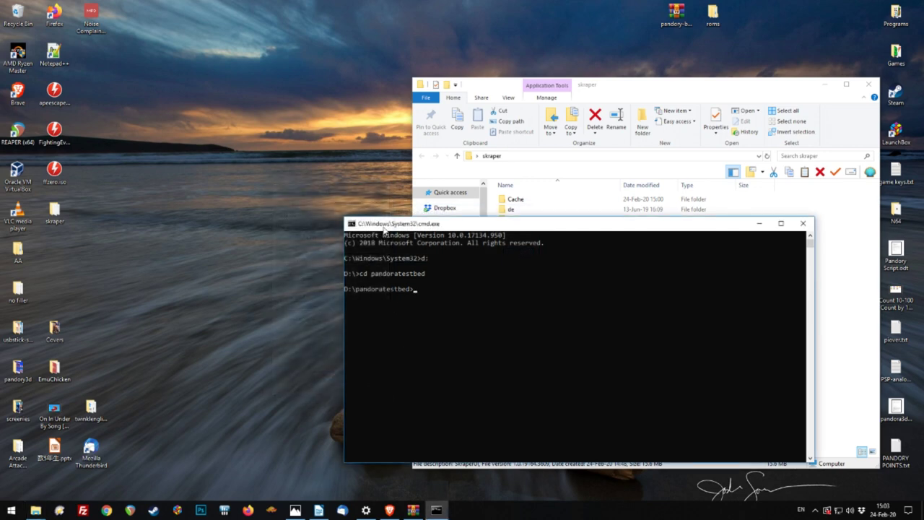
type("a")
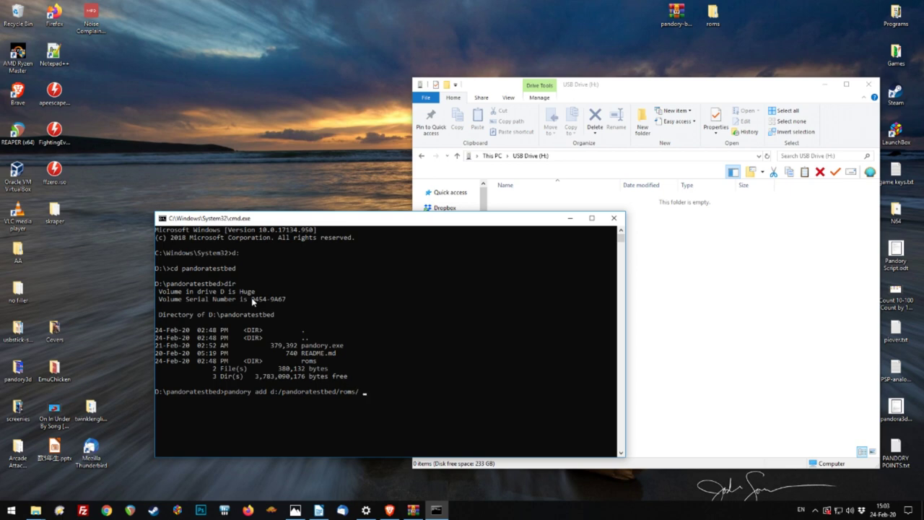
Step: Run `pandory add d:/pandoratestbed/roms/ h:/` to add every ROM to the USB drive
key("Return")
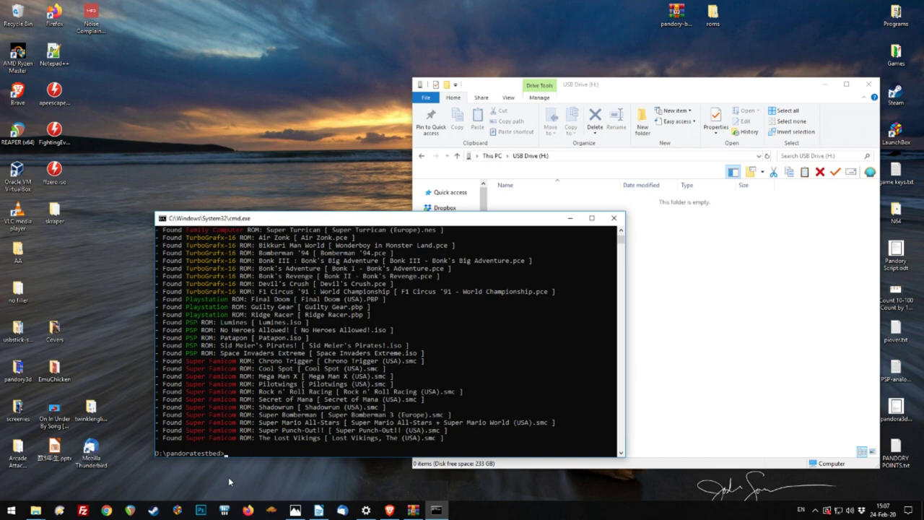
Step: Check that USB Drive (H:) holds an mcgames folder of 60 game subfolders
left_click(701, 356)
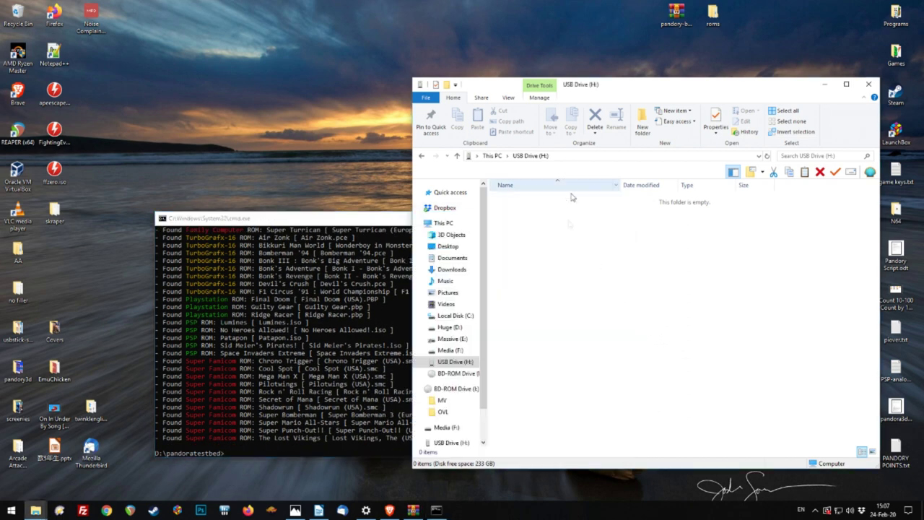
left_click(525, 205)
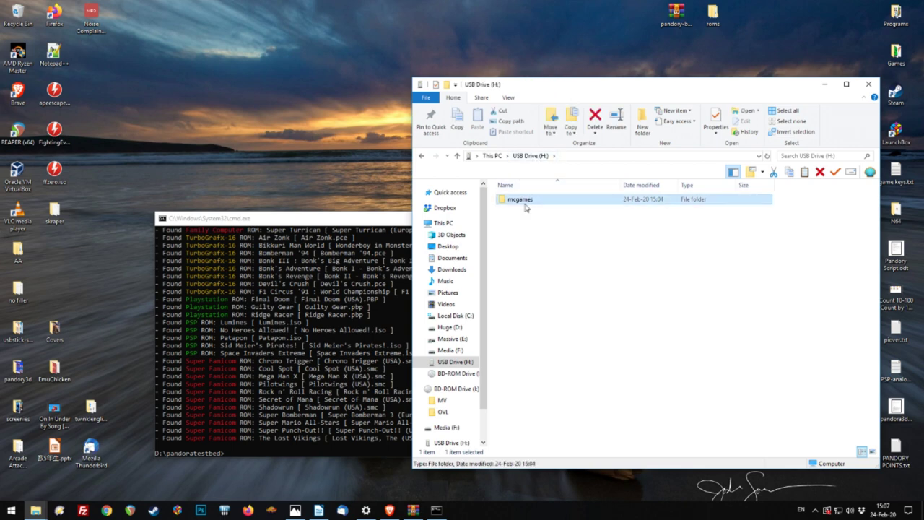
double_click(526, 205)
scroll(531, 267, "down", 10)
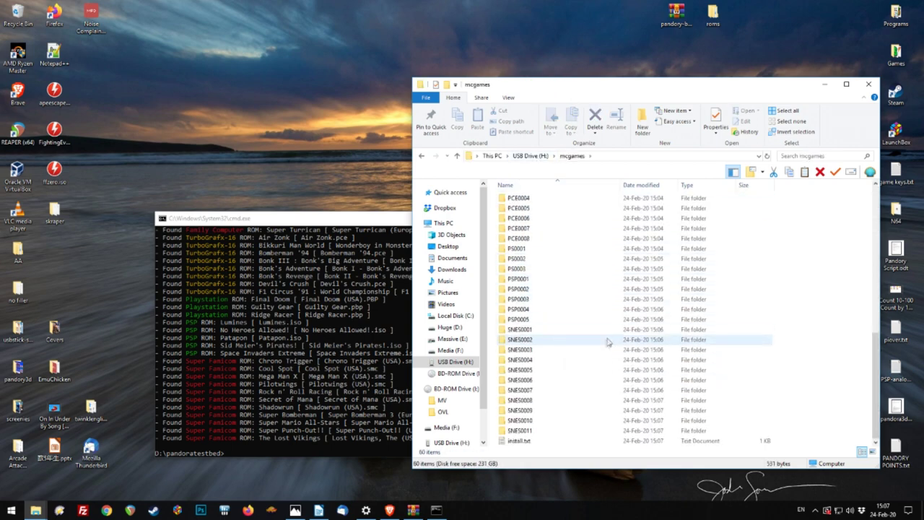
scroll(594, 365, "up", 5)
key("alt+Left")
key("alt+Left")
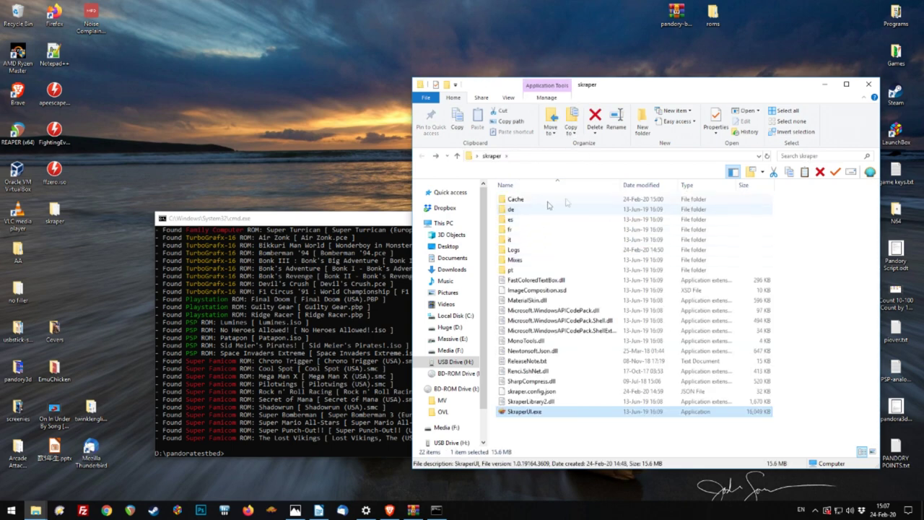
left_click(453, 364)
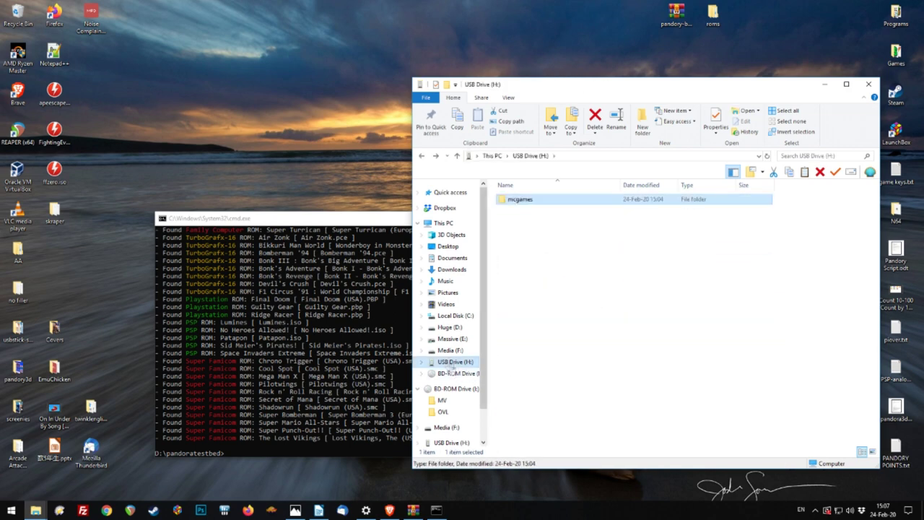
Step: Safely eject USB Drive (H:)
right_click(456, 366)
left_click(537, 377)
key("alt+Left")
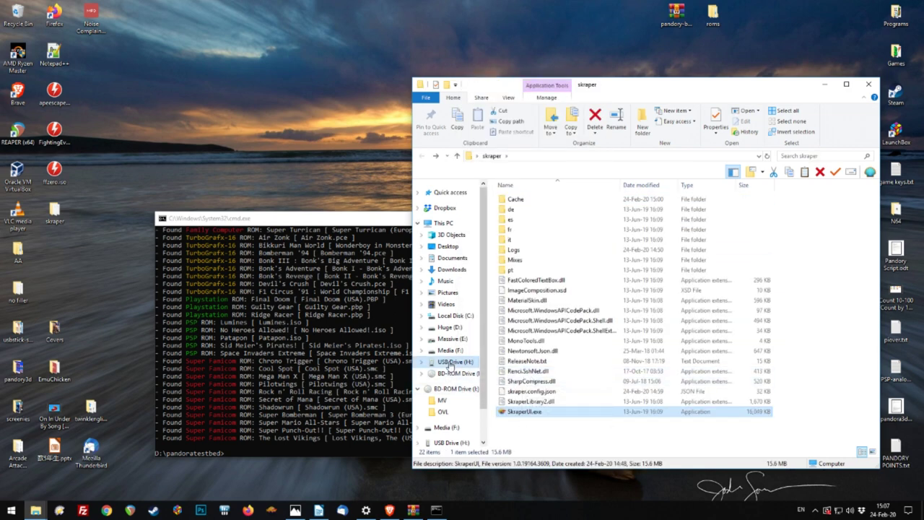
right_click(449, 366)
left_click(493, 258)
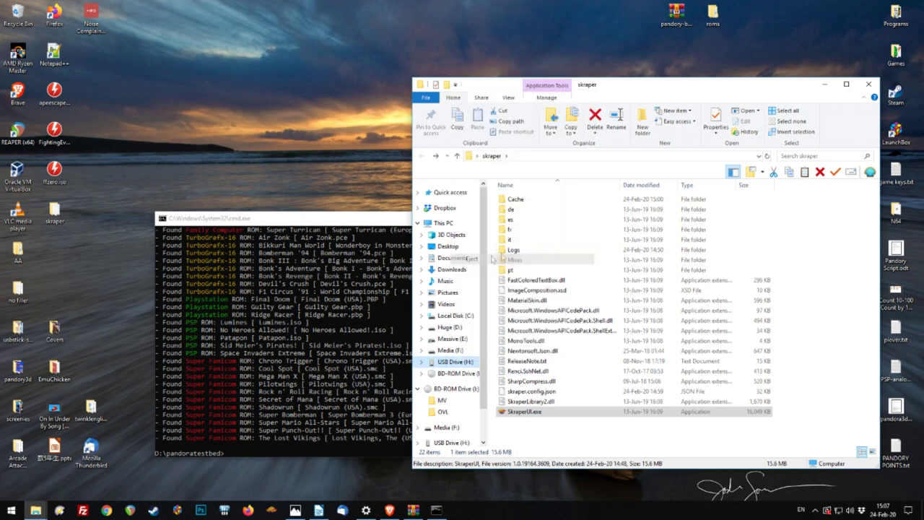